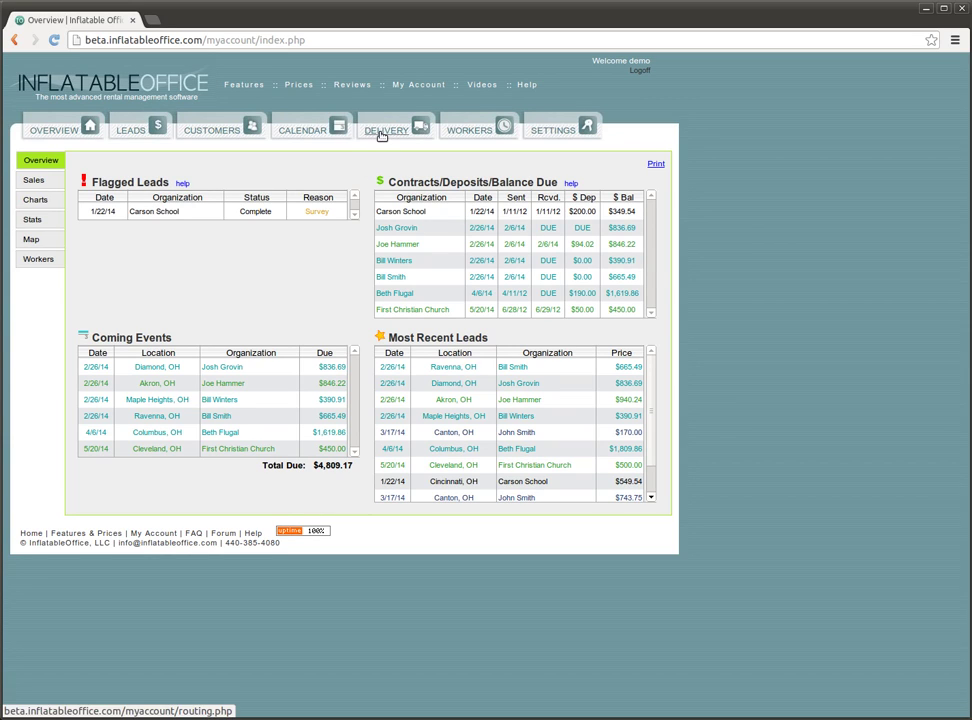
# Step: Open the DELIVERY tab's routing page, which starts at Start Hour 5
pyautogui.click(382, 134)
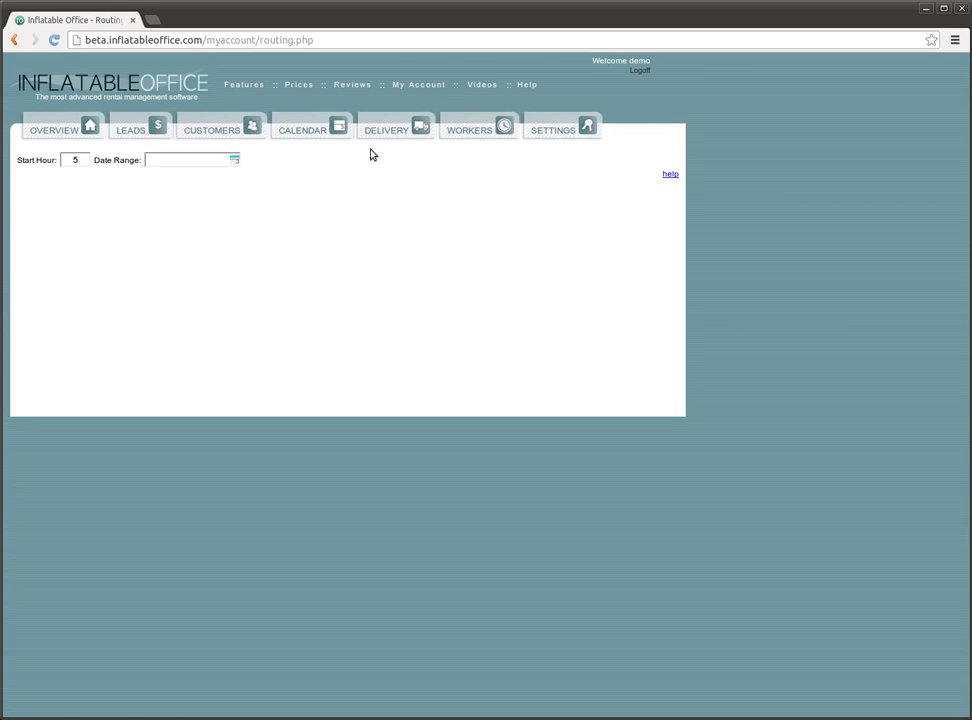
# Step: Set the routing Date Range to 2/26/2014 – 2/26/2014 to load that day's jobs
pyautogui.click(233, 161)
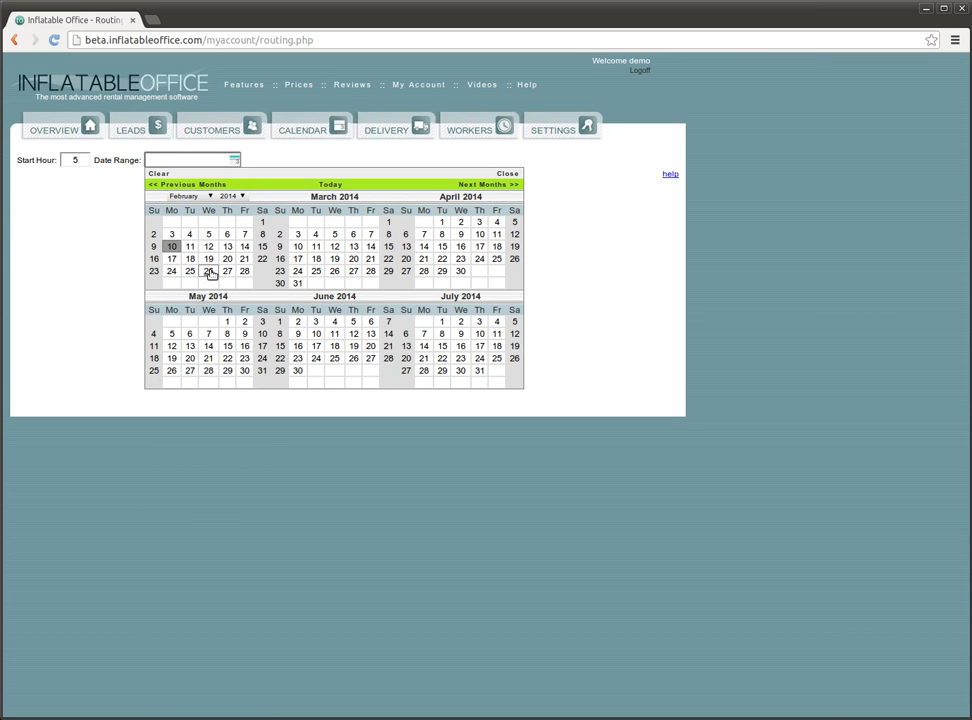
pyautogui.click(208, 271)
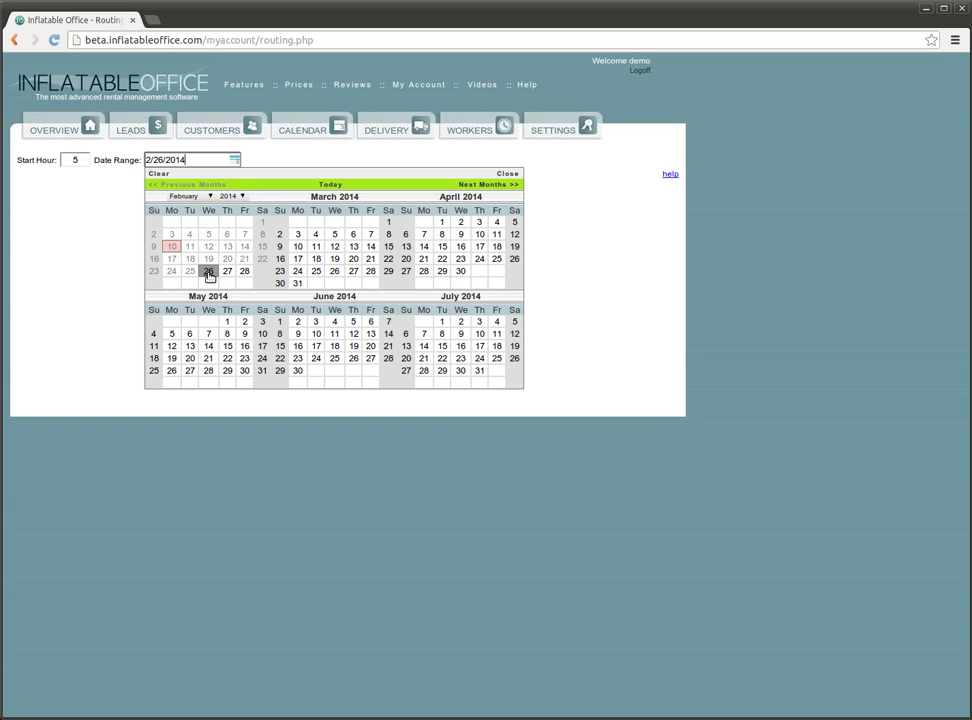
pyautogui.click(209, 273)
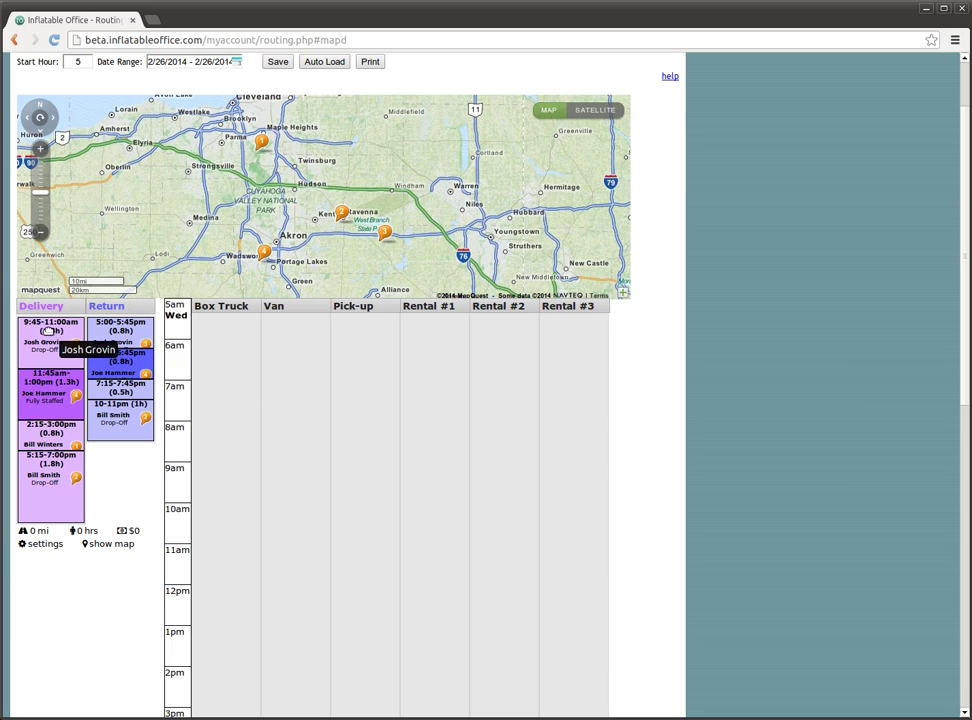
# Step: Assign the first drop-off delivery to the Box Truck in the 9:45–11am slot
pyautogui.moveTo(47, 336); pyautogui.dragTo(228, 513)
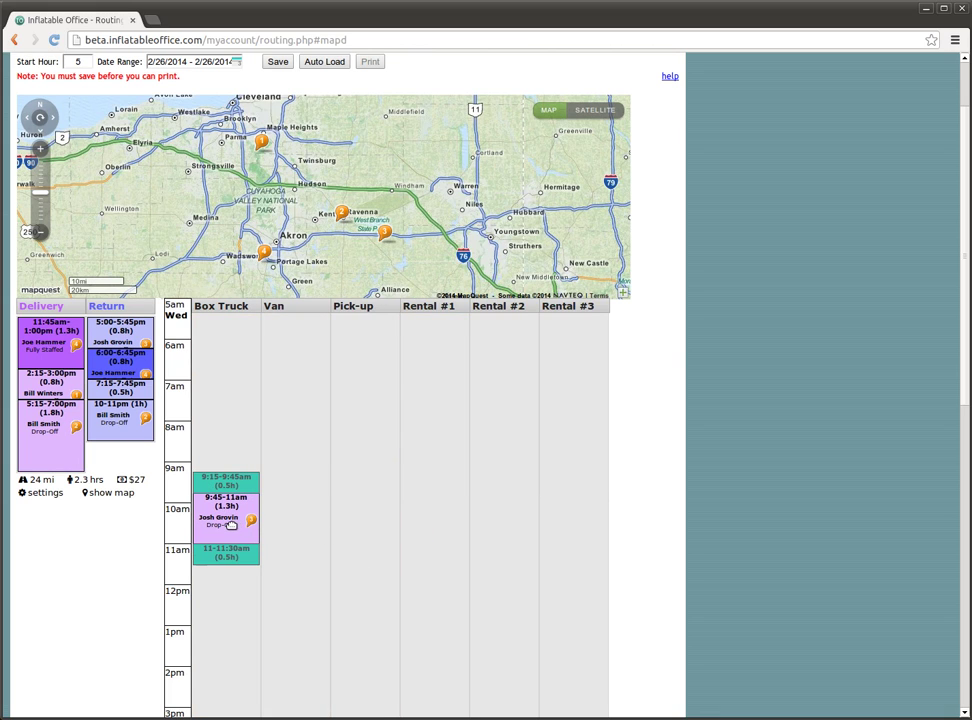
pyautogui.moveTo(231, 524)
pyautogui.mouseDown()
pyautogui.moveTo(232, 505)
pyautogui.moveTo(231, 527)
pyautogui.mouseUp()
pyautogui.click(219, 514)
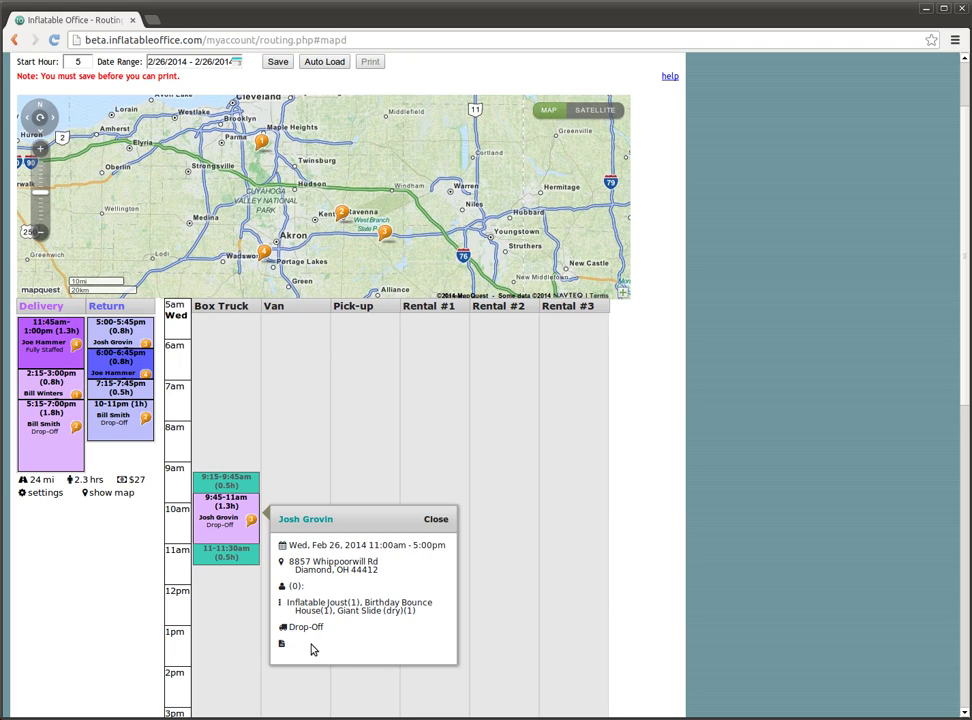
pyautogui.click(436, 519)
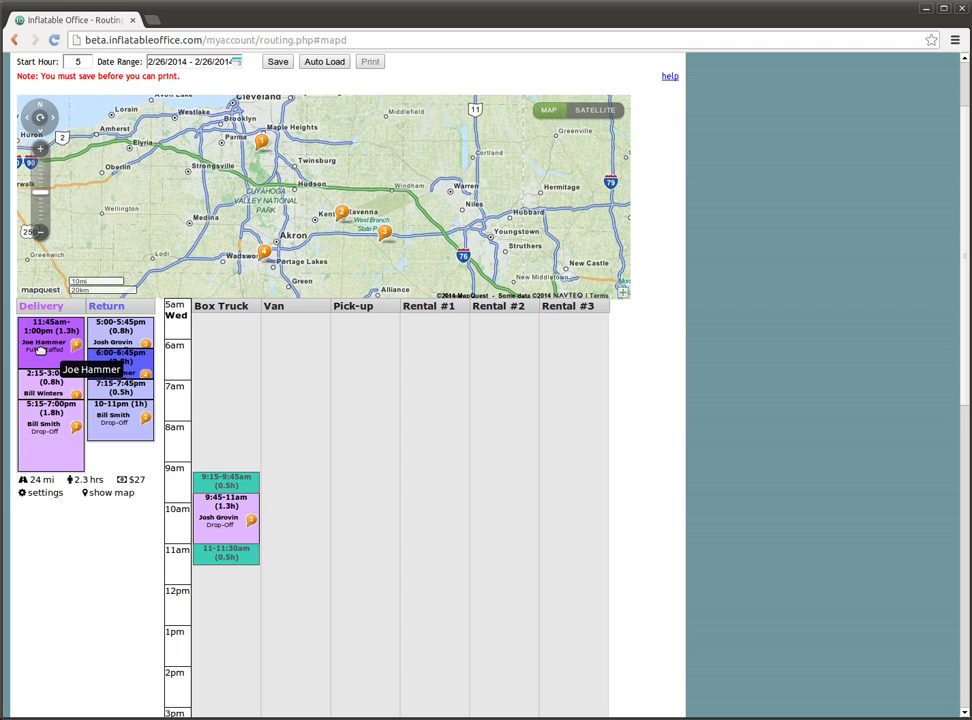
# Step: Add the Fully Staffed midday and 2:15pm drop-offs to the Box Truck, moving the latter earlier
pyautogui.moveTo(40, 343); pyautogui.dragTo(222, 601)
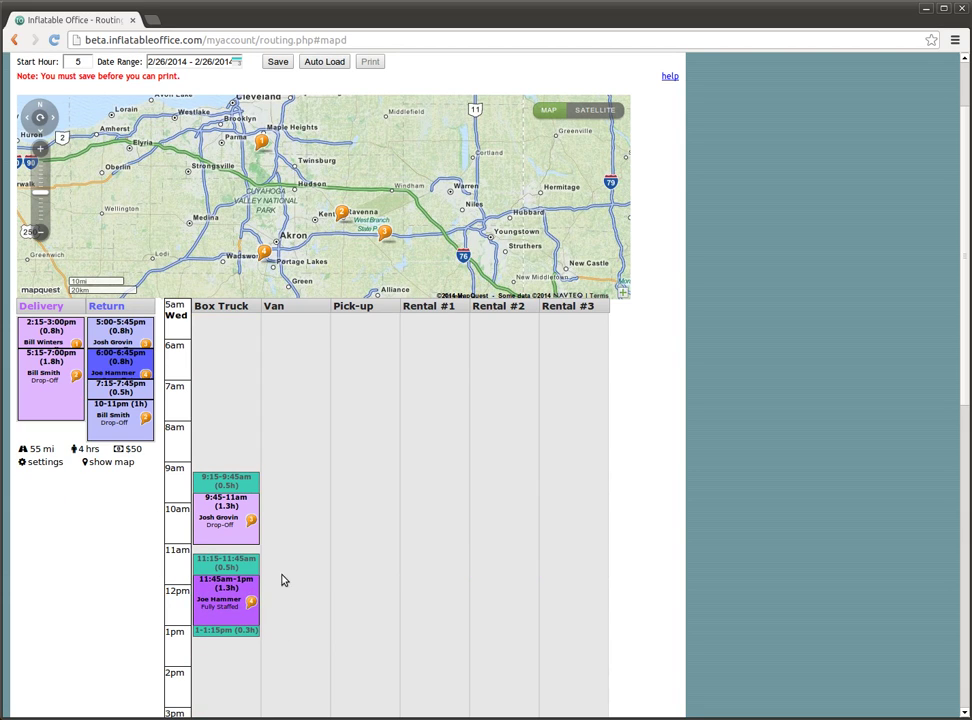
pyautogui.moveTo(49, 332); pyautogui.dragTo(222, 700)
pyautogui.scroll(-3, 347, 638)
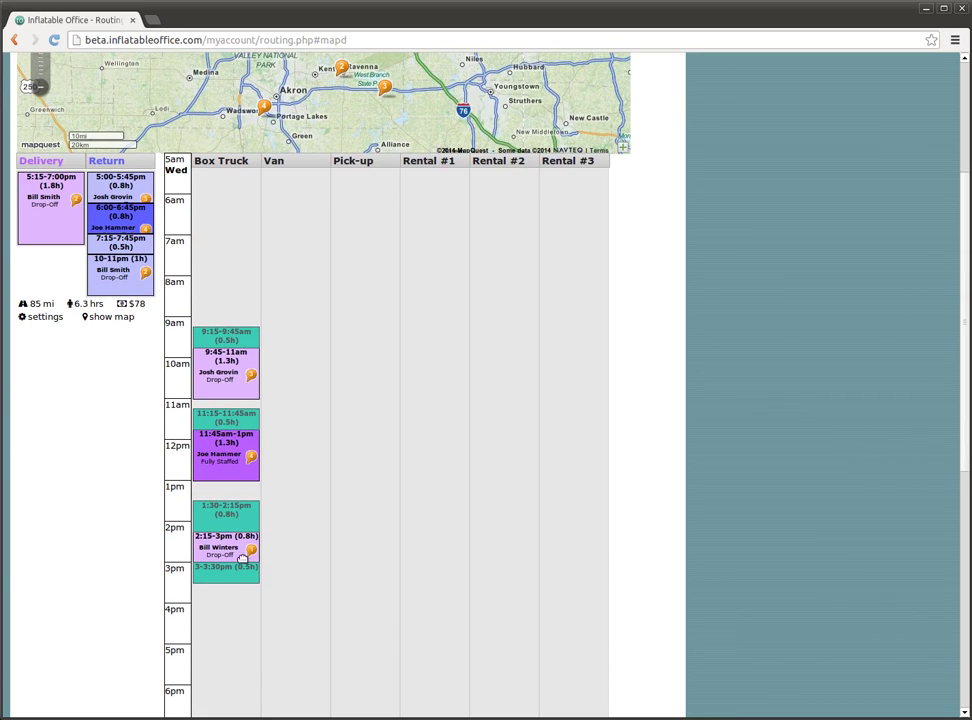
pyautogui.moveTo(229, 549); pyautogui.dragTo(230, 524)
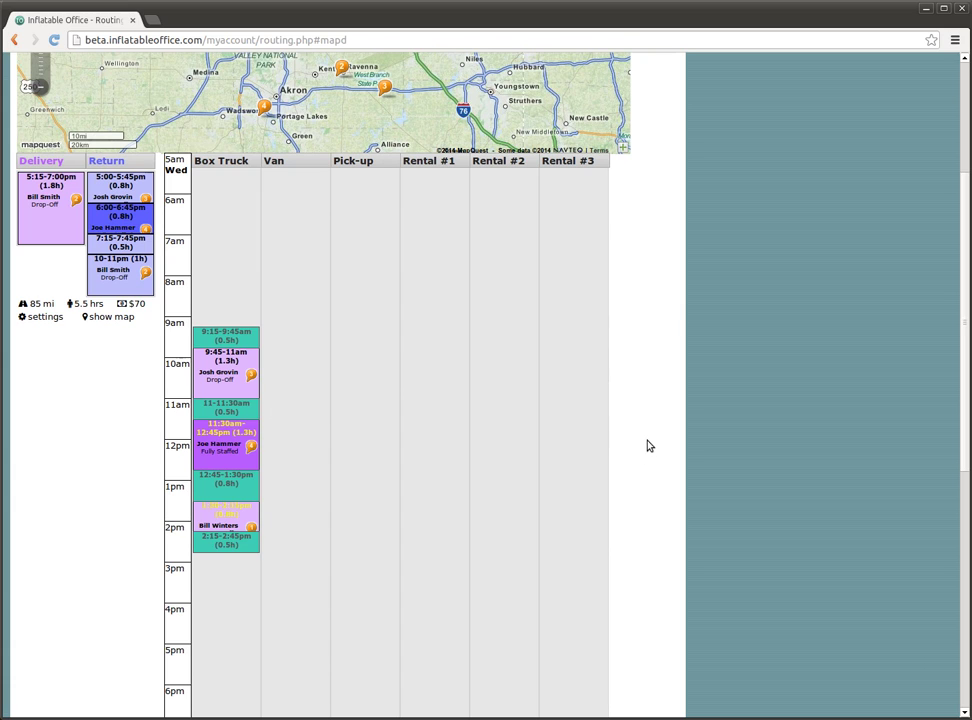
# Step: Auto Load the remaining 2/26 deliveries and returns onto the Box Truck and Van
pyautogui.scroll(4, 647, 444)
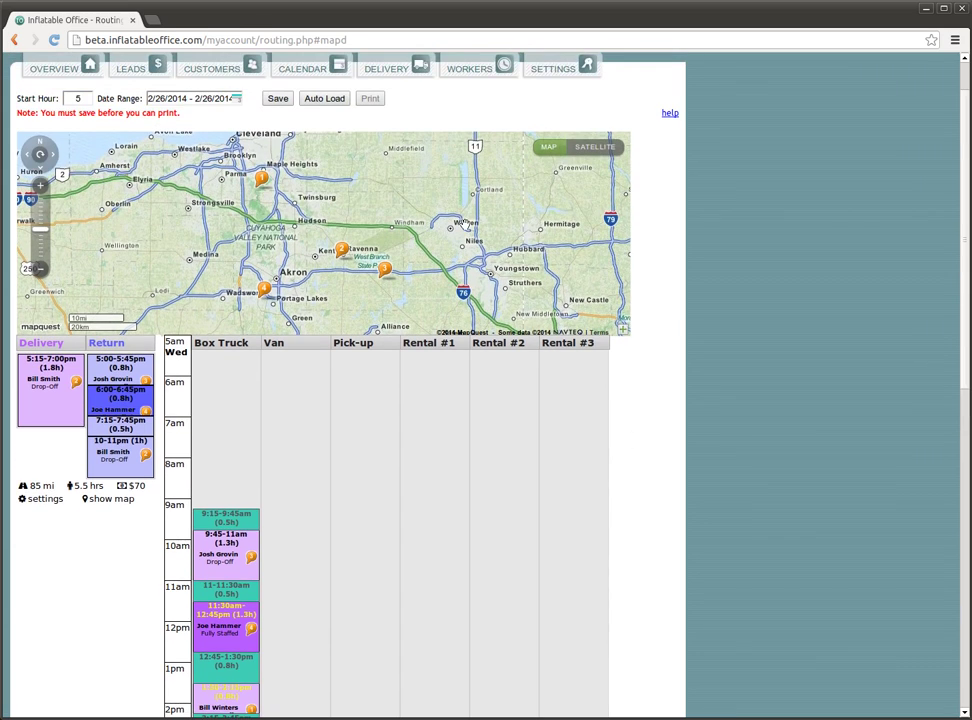
pyautogui.click(323, 99)
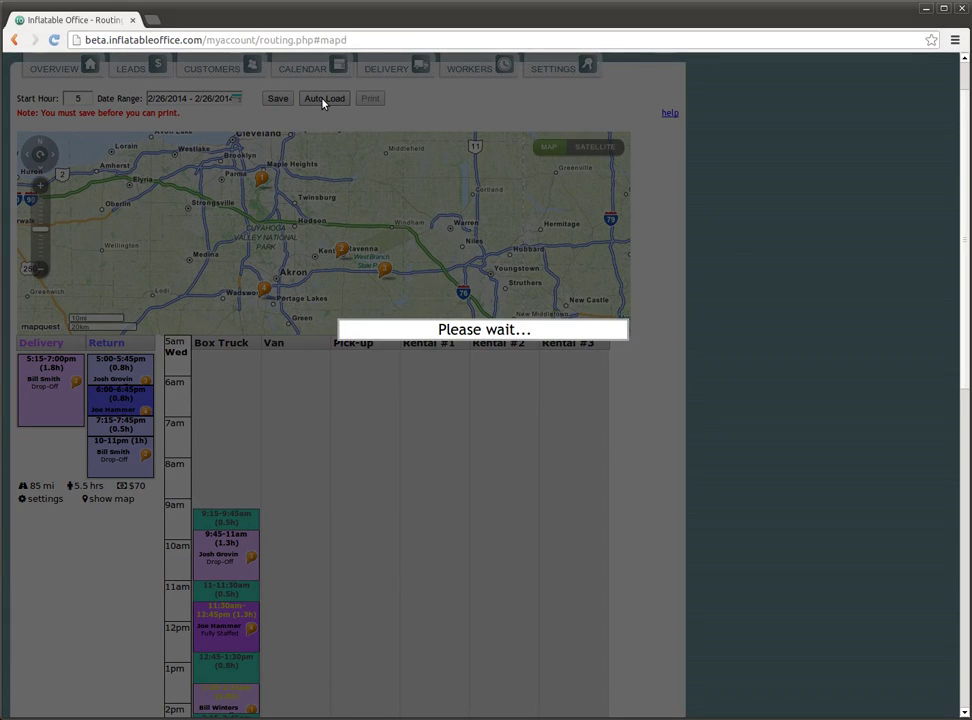
pyautogui.scroll(-1, 323, 101)
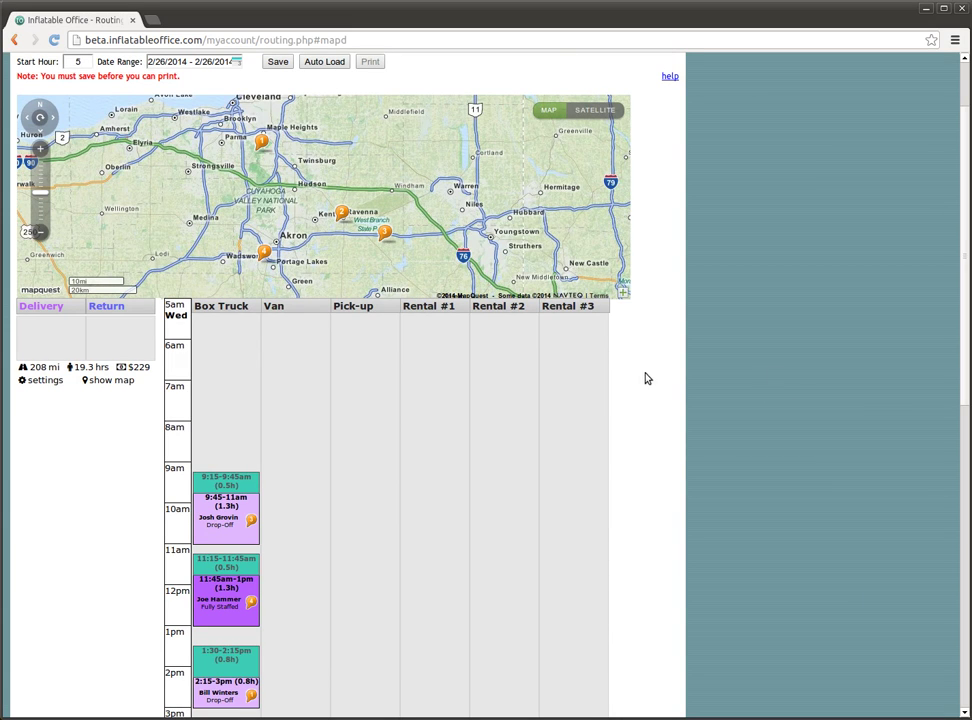
pyautogui.scroll(-3, 645, 377)
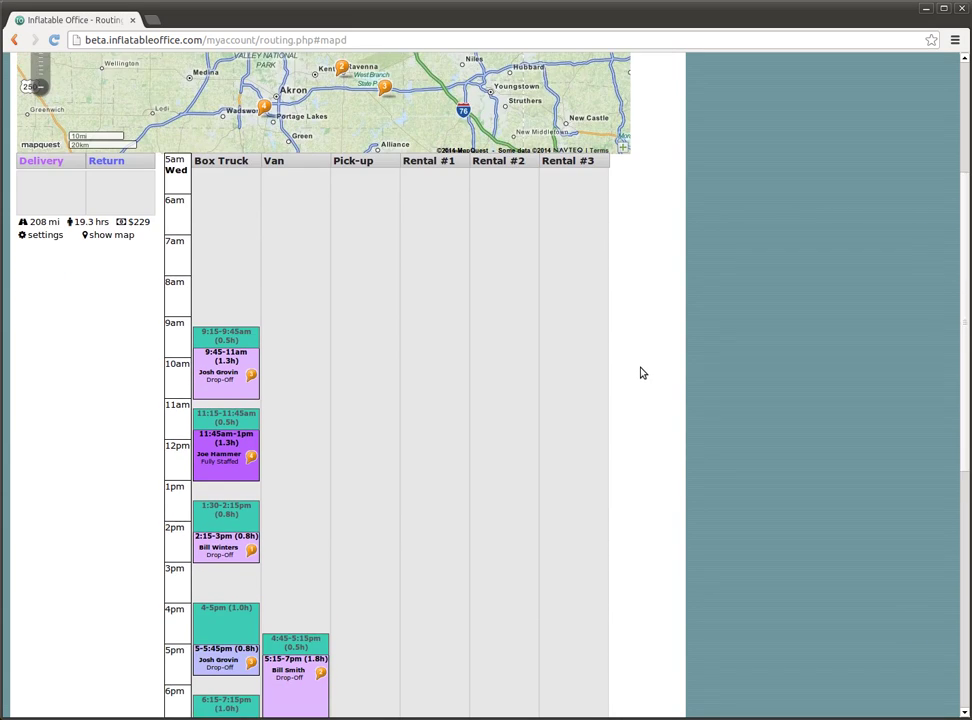
# Step: Shift the Box Truck afternoon drop-off to 1:30pm and the first evening stop to 5:30pm
pyautogui.scroll(-3, 643, 373)
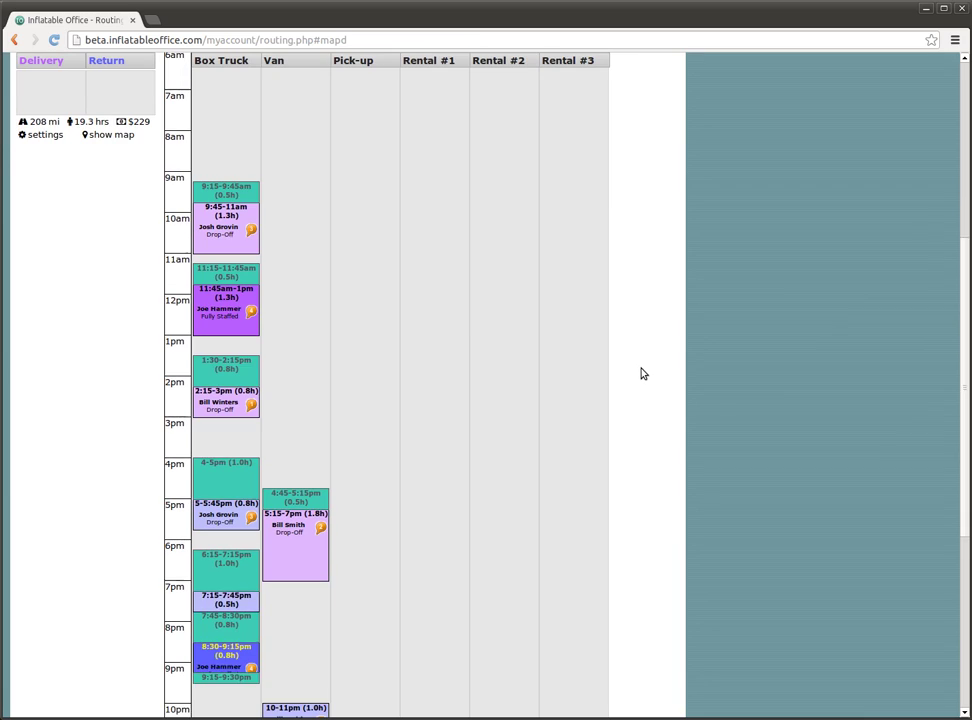
pyautogui.scroll(-2, 643, 373)
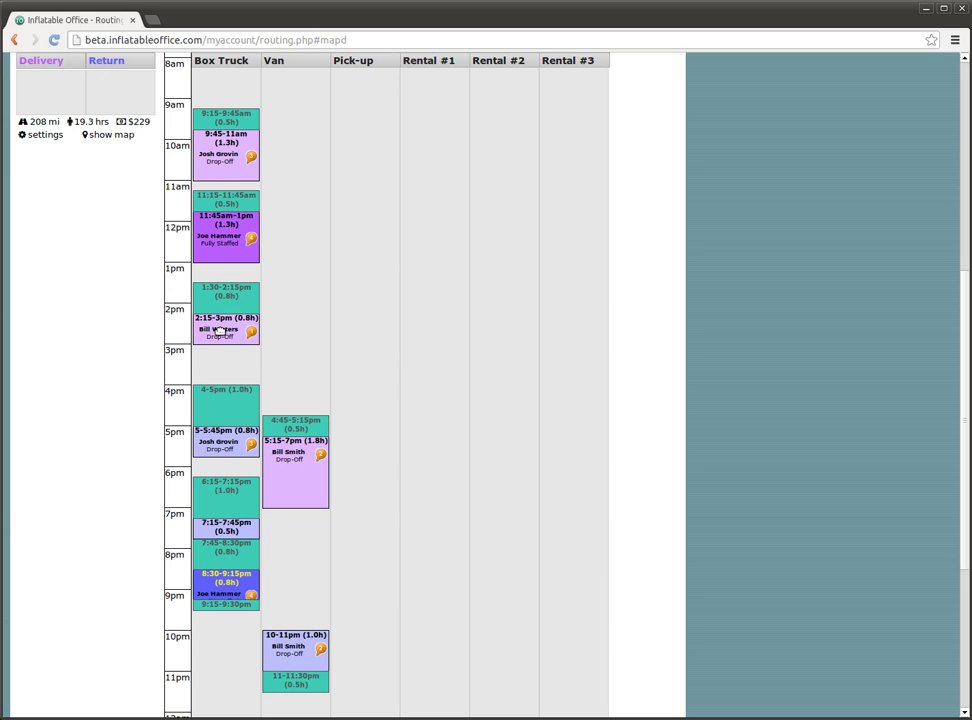
pyautogui.moveTo(224, 330)
pyautogui.mouseDown()
pyautogui.moveTo(219, 301)
pyautogui.moveTo(227, 309)
pyautogui.mouseUp()
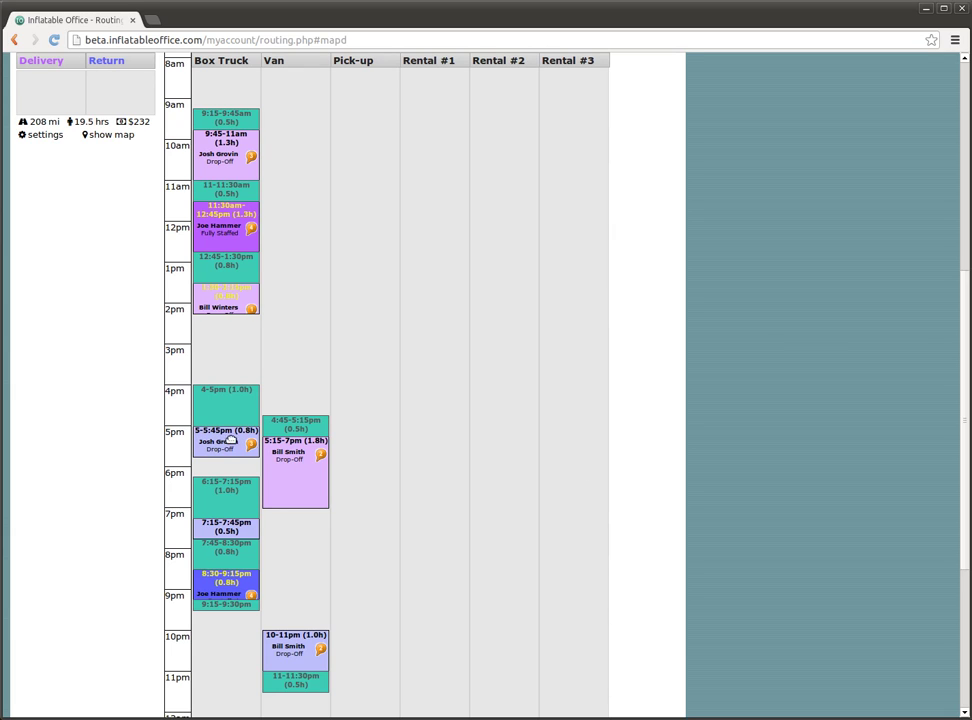
pyautogui.moveTo(224, 442); pyautogui.dragTo(221, 459)
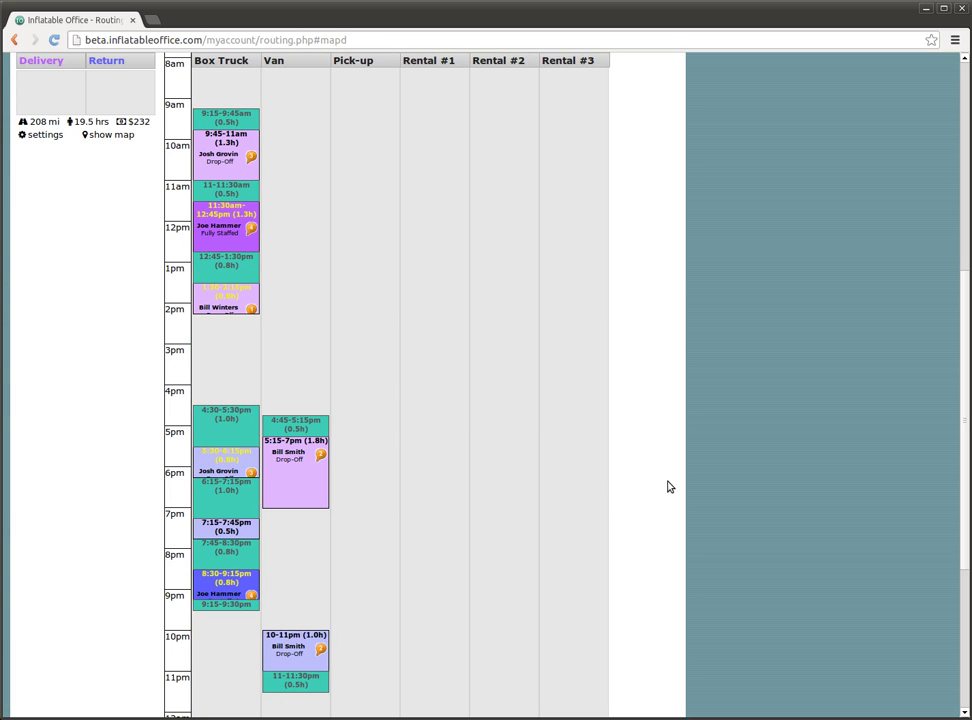
# Step: Save the Box Truck and Van schedule so it can be printed
pyautogui.scroll(6, 672, 486)
pyautogui.scroll(2, 672, 476)
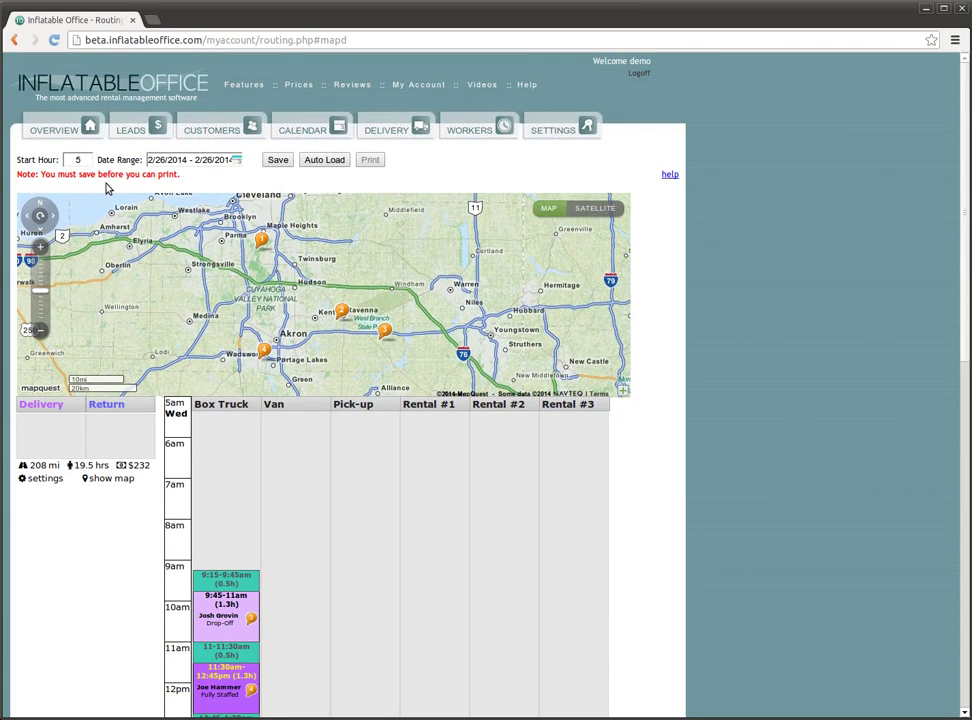
pyautogui.click(280, 160)
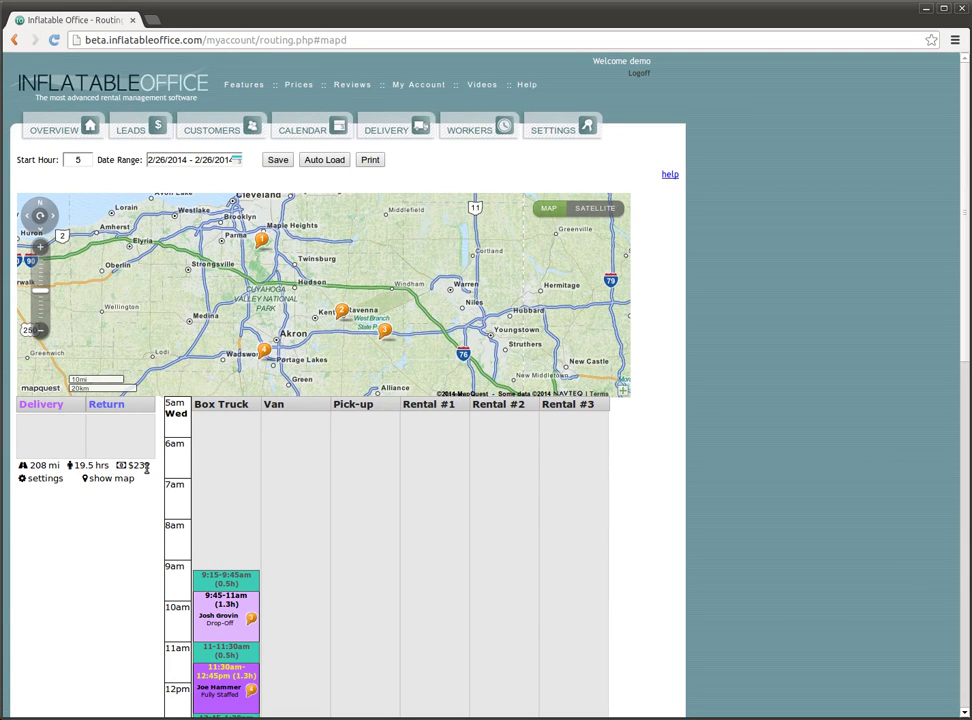
# Step: Review the Gas Cost and Hourly Rate settings, then close them
pyautogui.moveTo(147, 468)
pyautogui.click(52, 481)
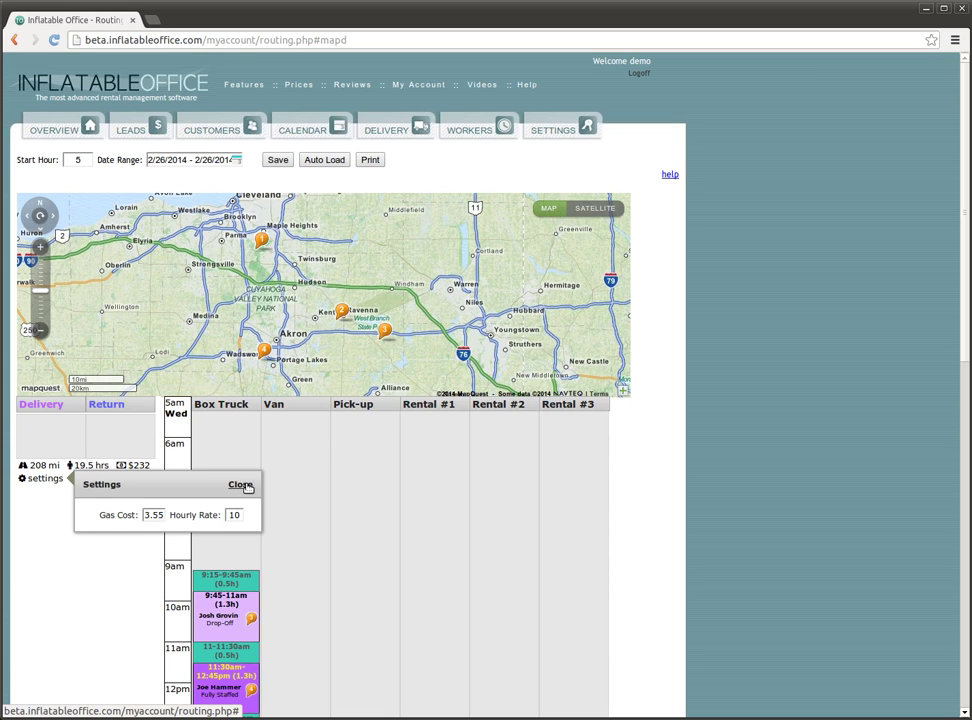
pyautogui.click(241, 485)
pyautogui.scroll(-3, 152, 497)
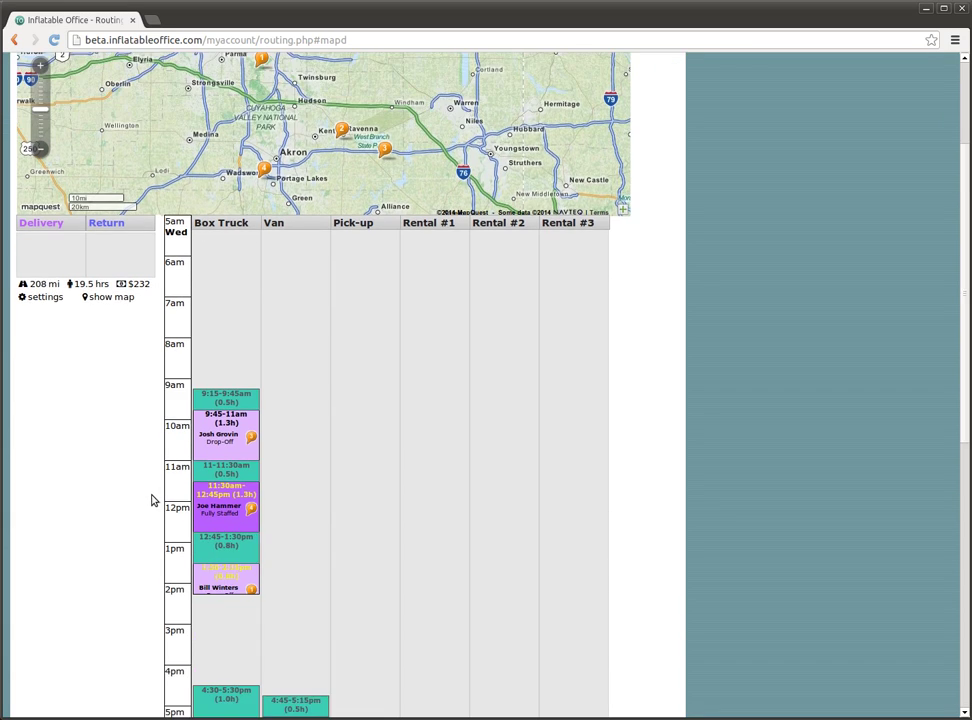
pyautogui.scroll(-3, 152, 500)
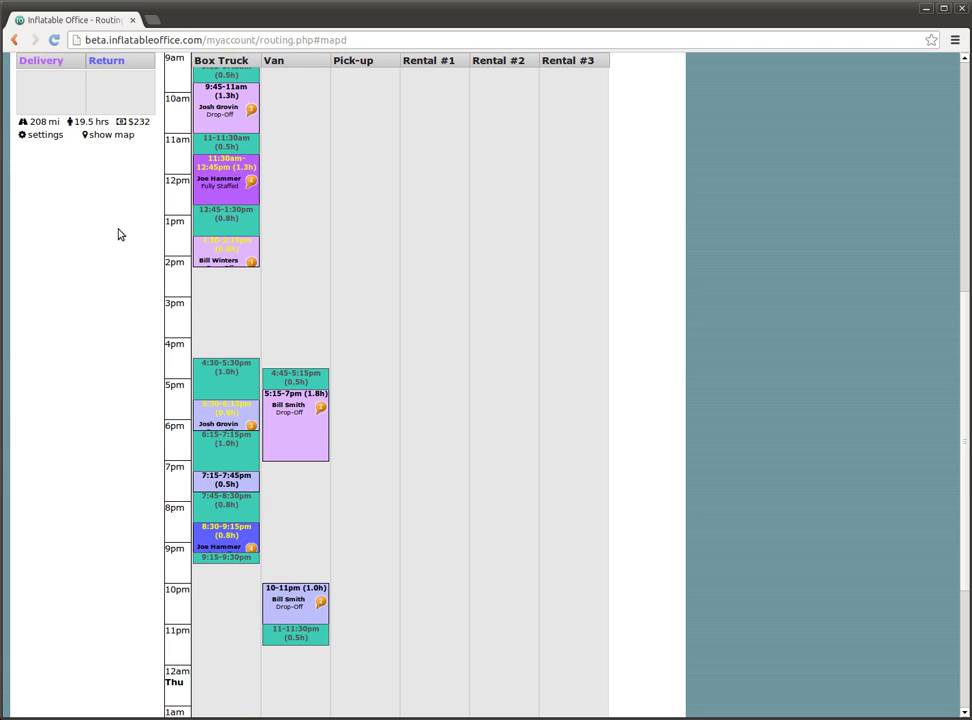
# Step: Show and then hide the route map, returning to the top of the schedule
pyautogui.click(96, 137)
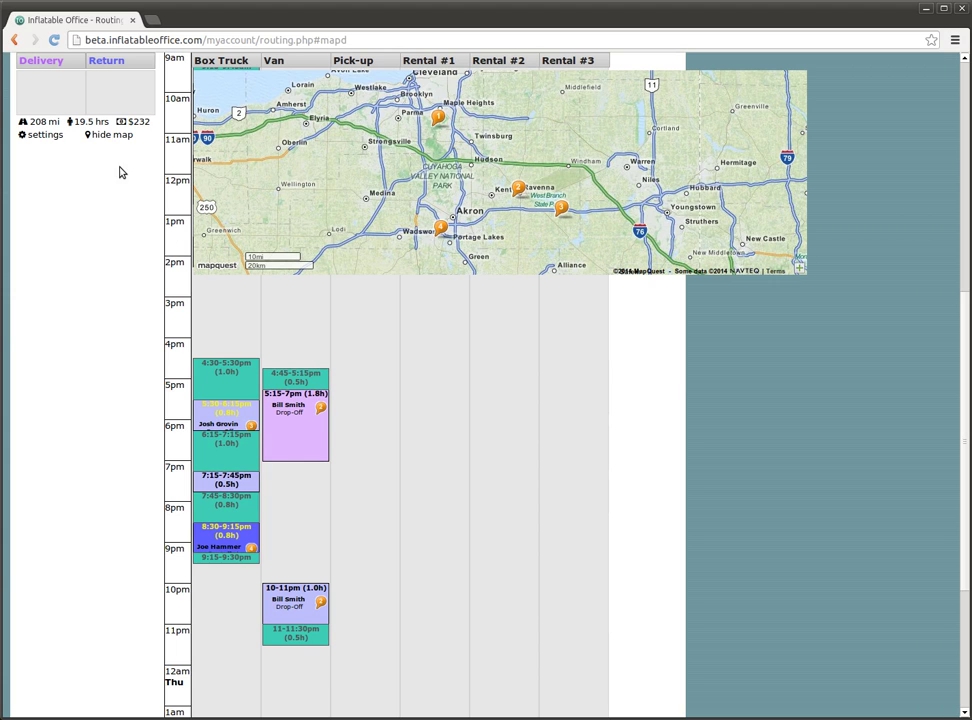
pyautogui.click(112, 137)
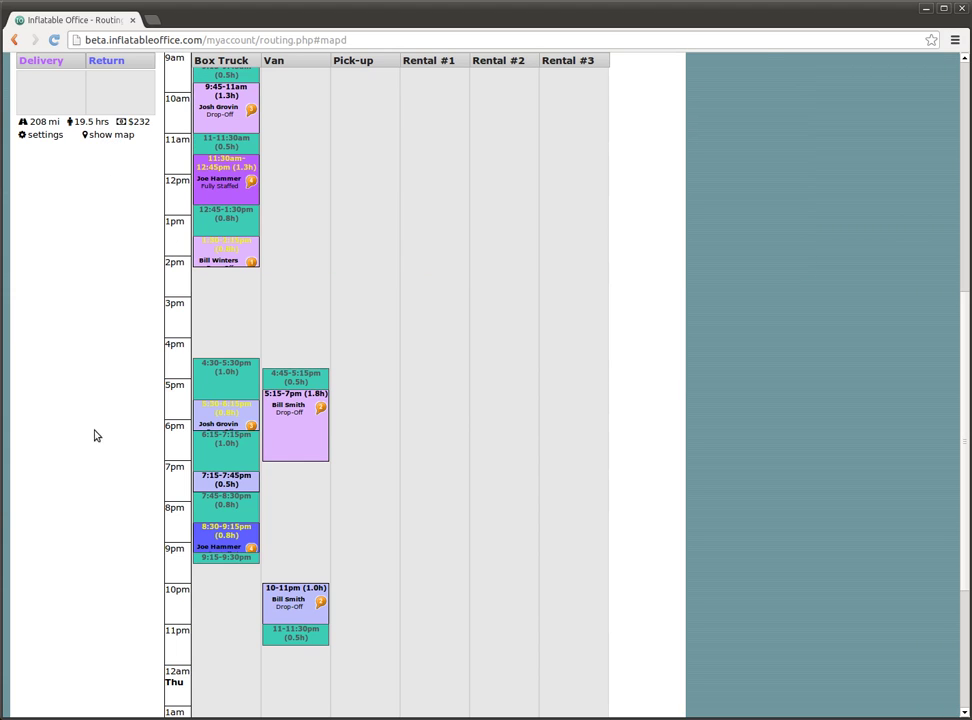
pyautogui.scroll(3, 128, 390)
pyautogui.scroll(5, 126, 382)
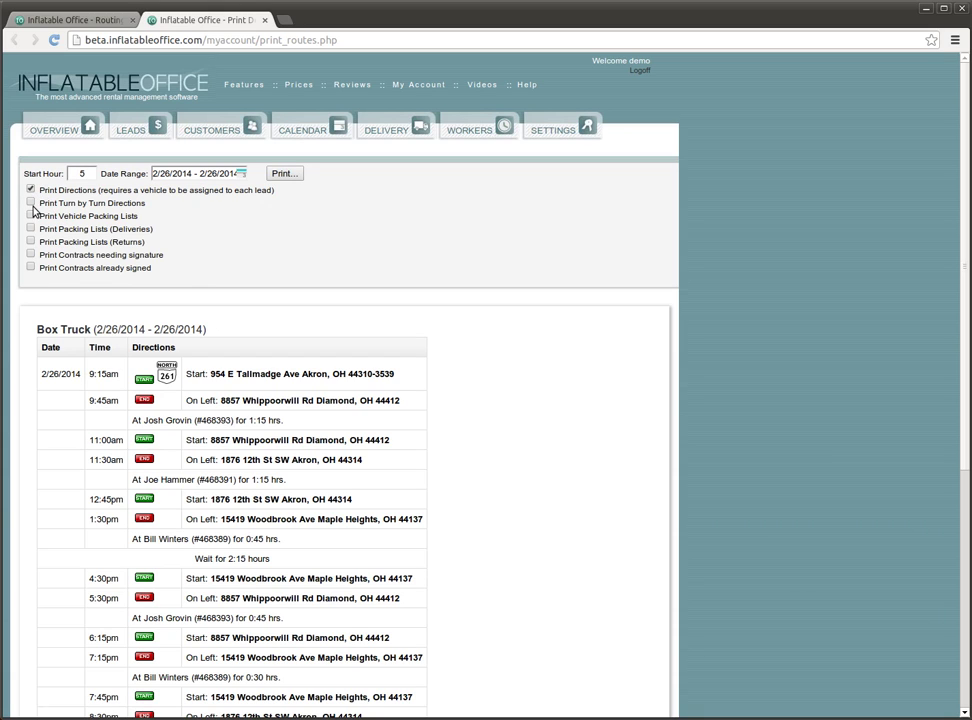
pyautogui.click(31, 202)
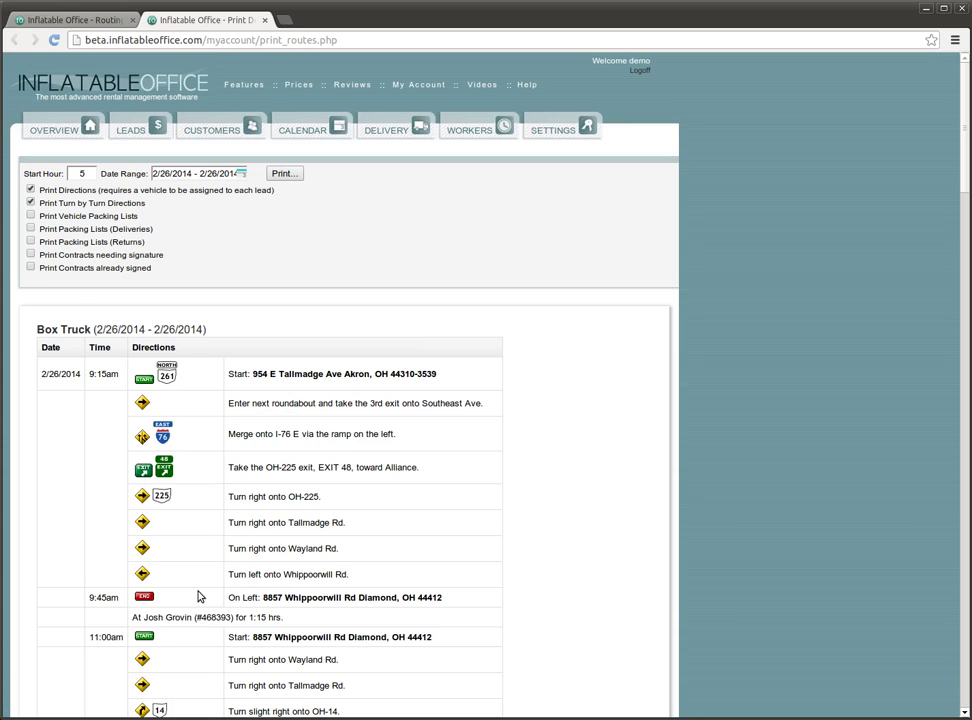
pyautogui.click(31, 203)
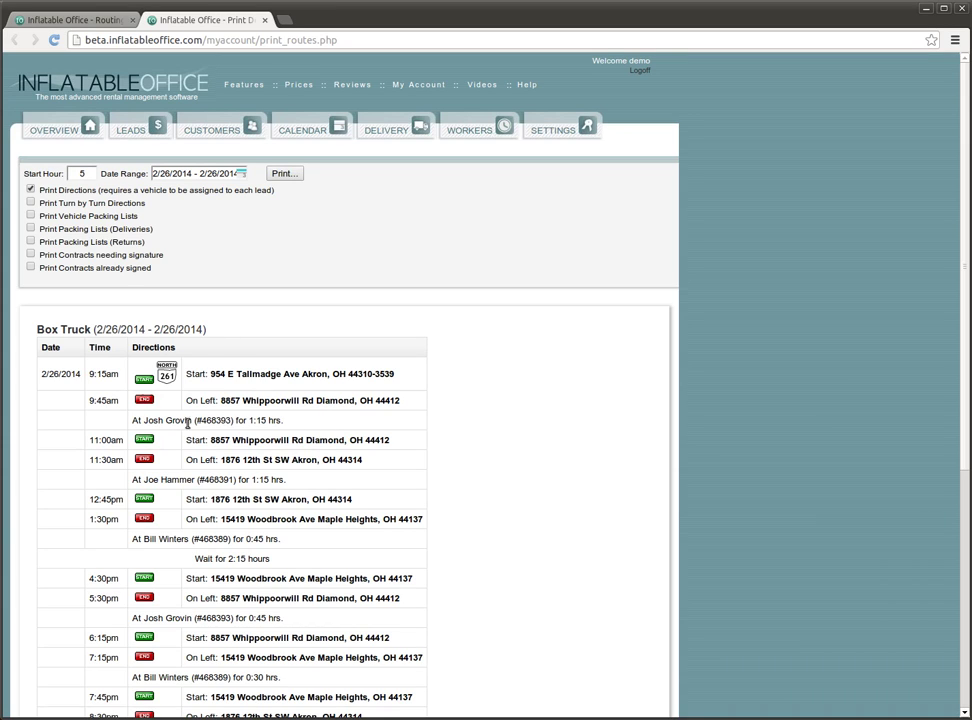
pyautogui.moveTo(251, 420); pyautogui.dragTo(262, 420)
pyautogui.scroll(-1, 303, 414)
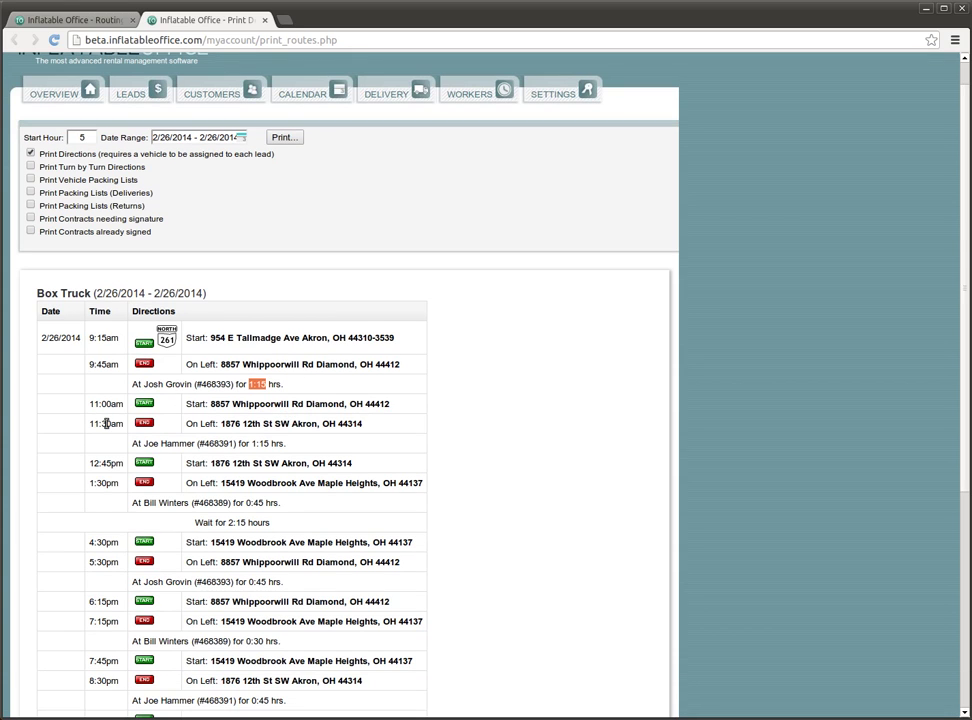
pyautogui.scroll(-1, 110, 424)
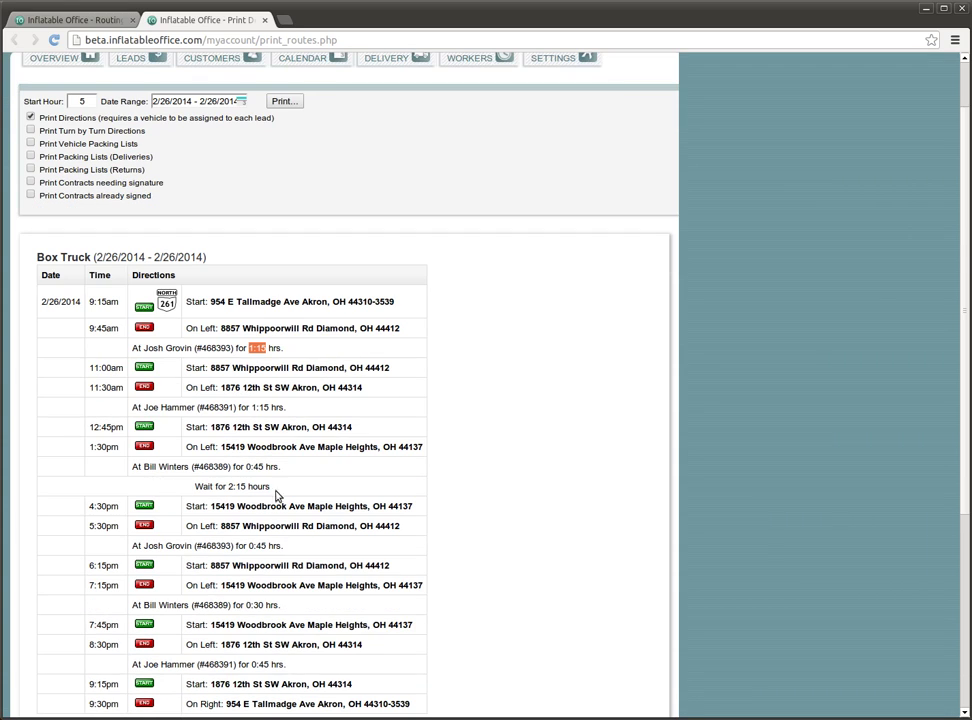
pyautogui.moveTo(275, 487); pyautogui.dragTo(194, 487)
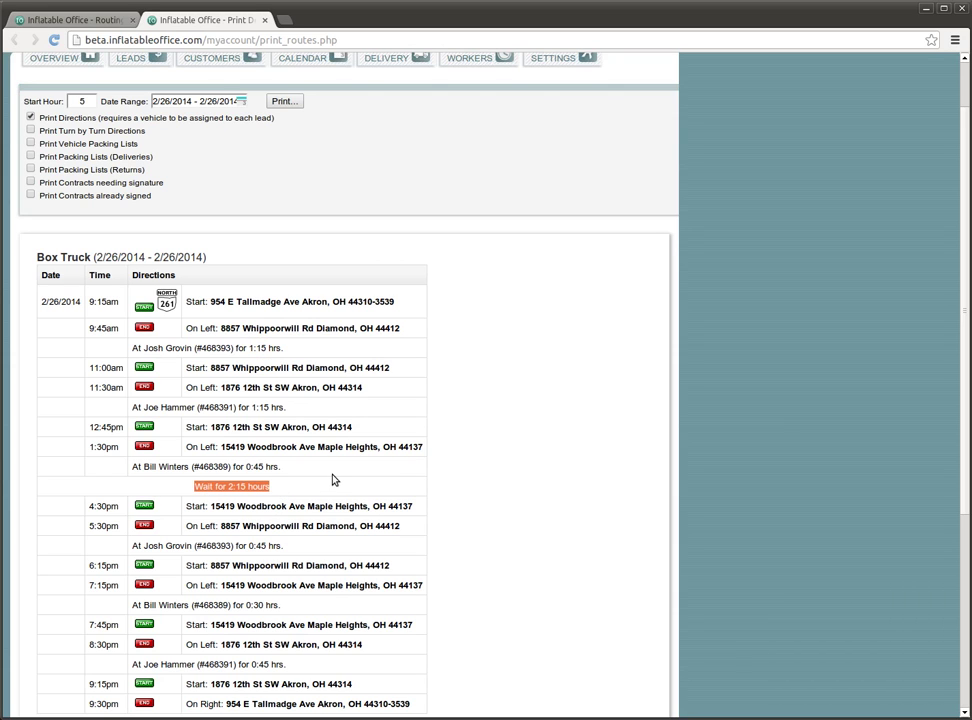
pyautogui.scroll(-1, 334, 476)
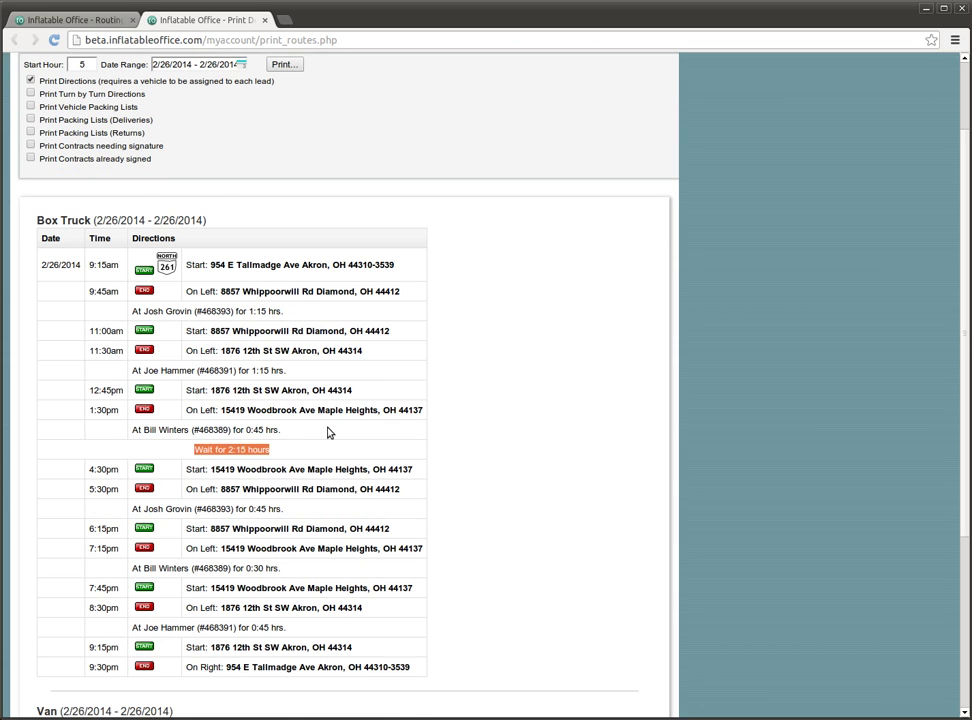
pyautogui.scroll(-7, 330, 432)
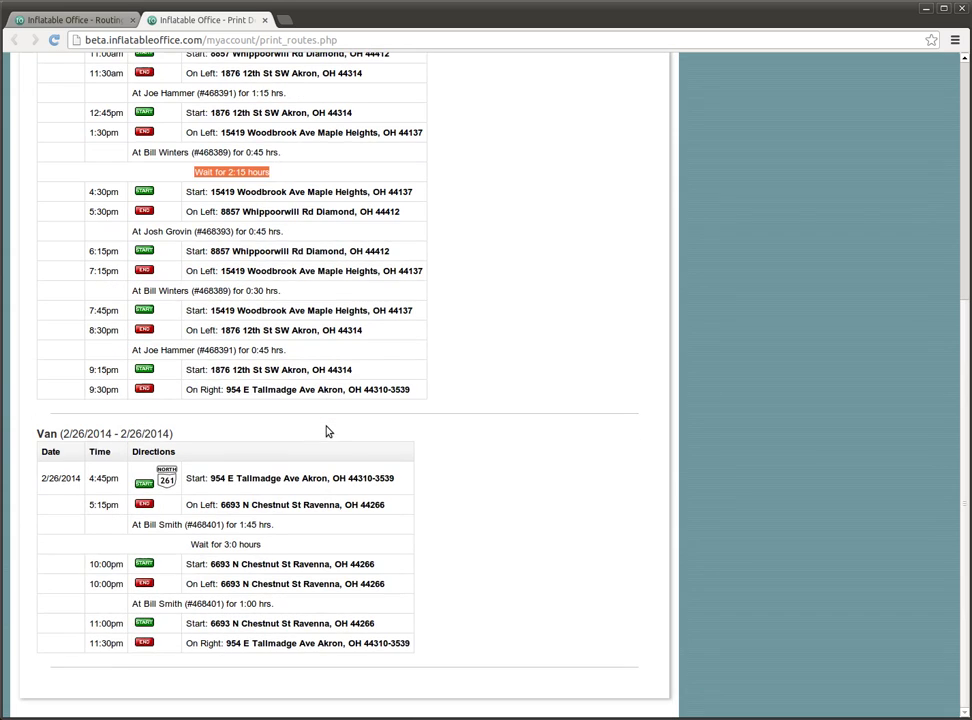
pyautogui.scroll(10, 340, 360)
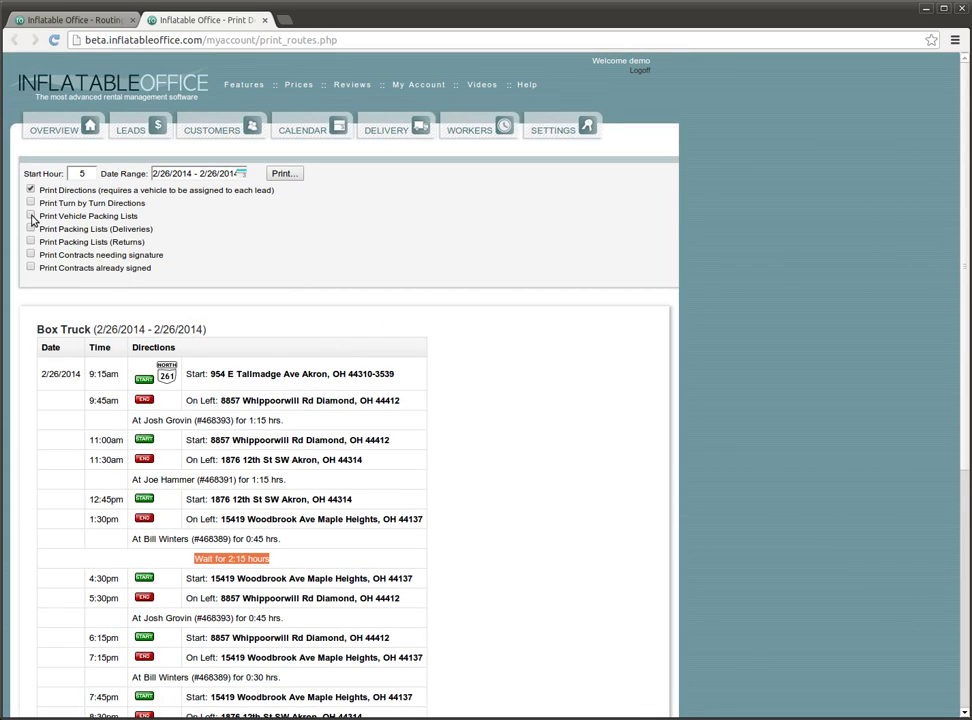
# Step: Add vehicle packing lists to the printout and review the Box Truck's shift, packing and loading lists
pyautogui.click(31, 217)
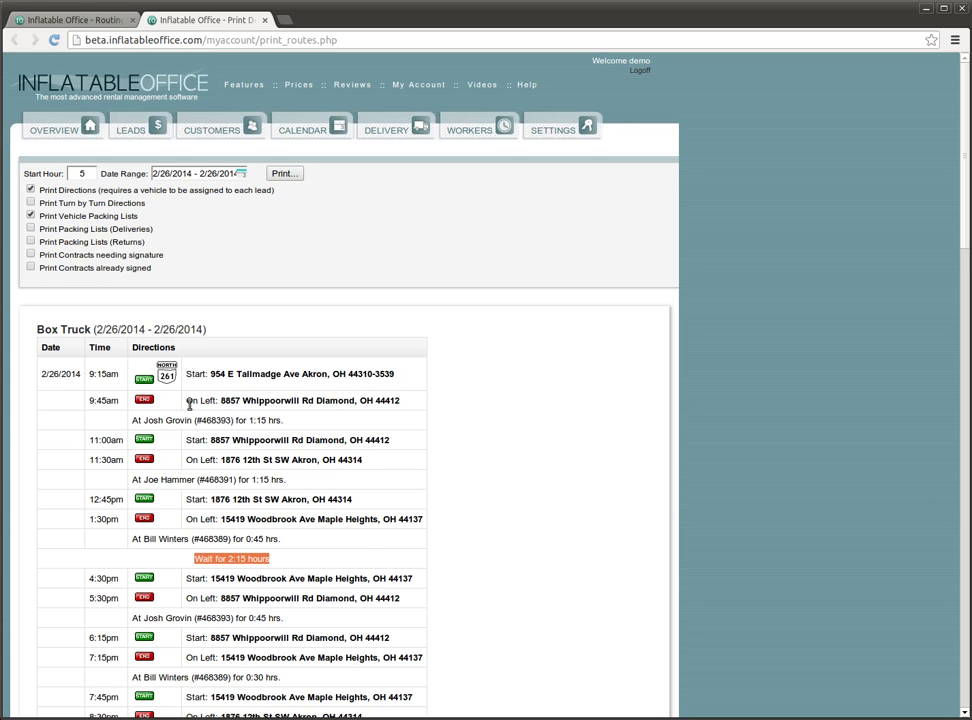
pyautogui.scroll(-12, 289, 462)
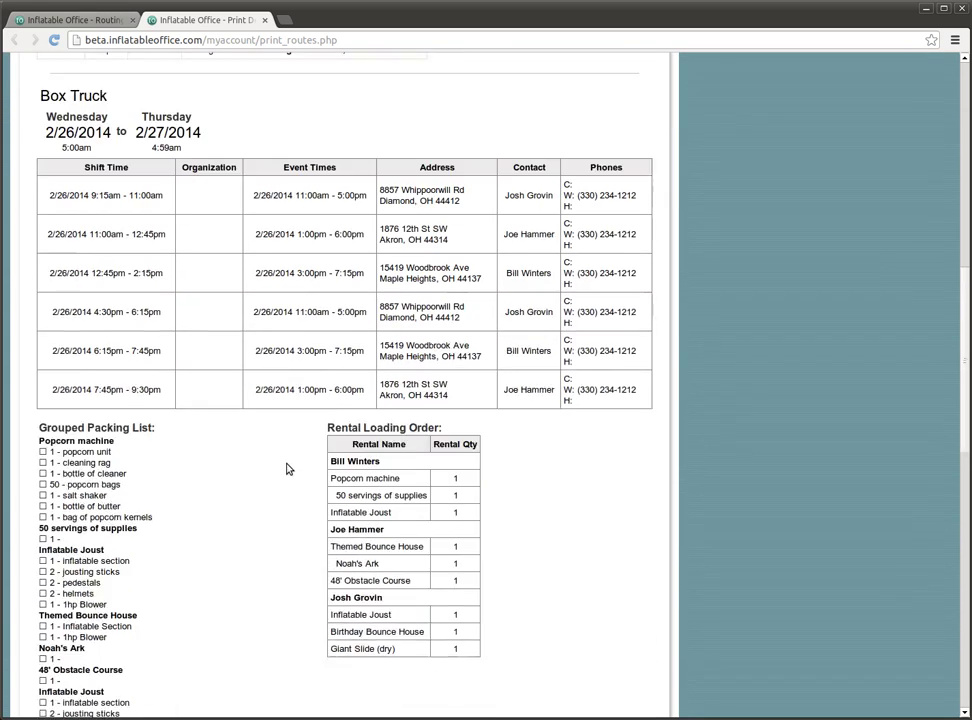
pyautogui.scroll(-4, 287, 469)
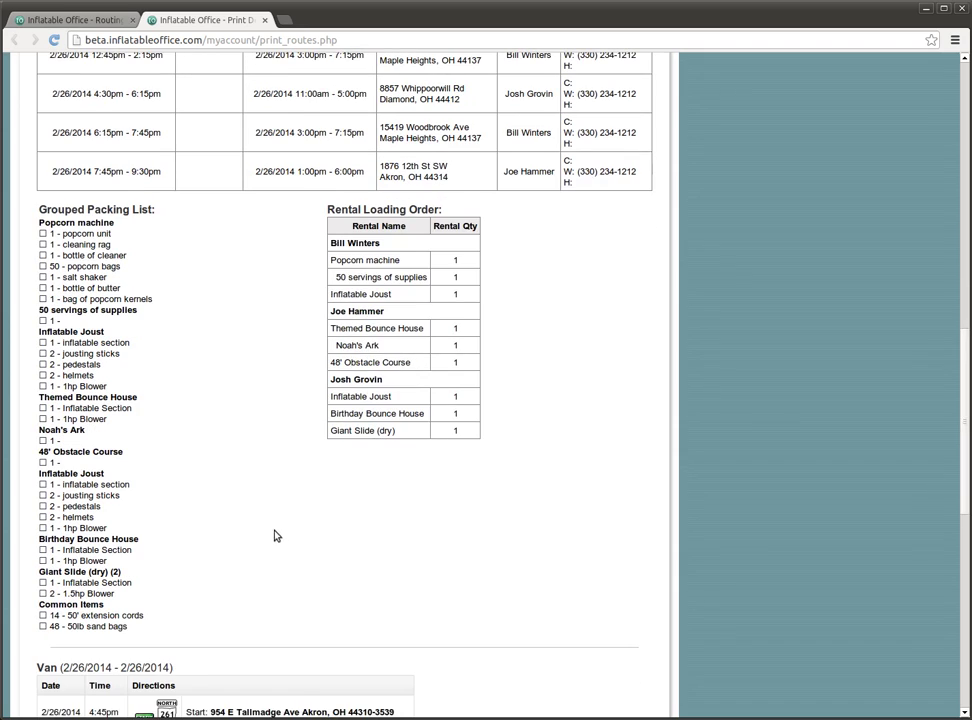
pyautogui.scroll(-1, 274, 536)
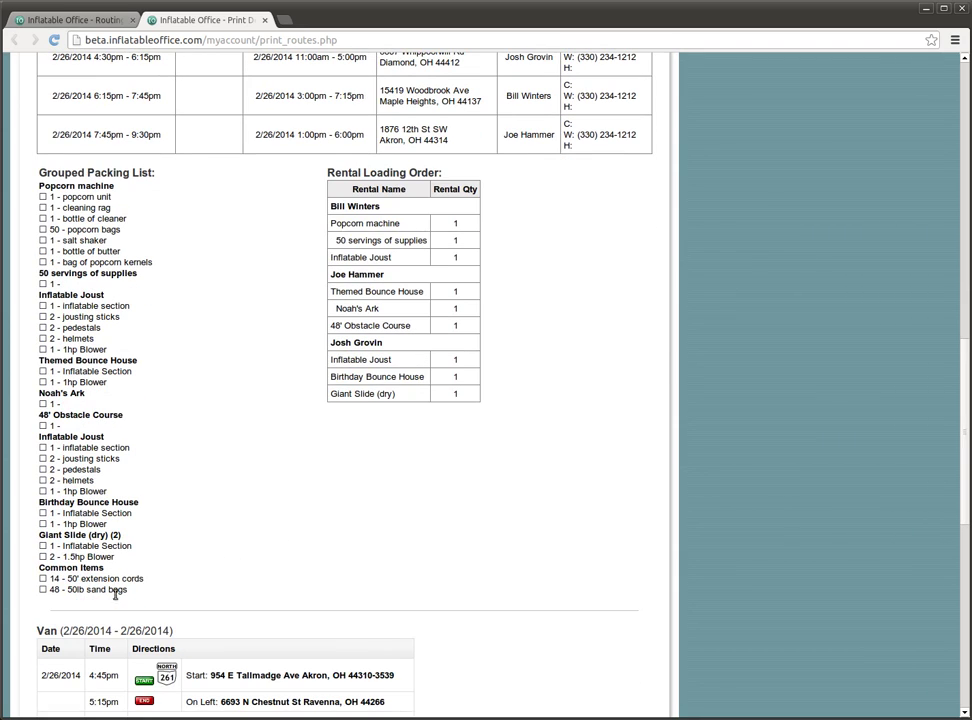
pyautogui.scroll(-1, 50, 586)
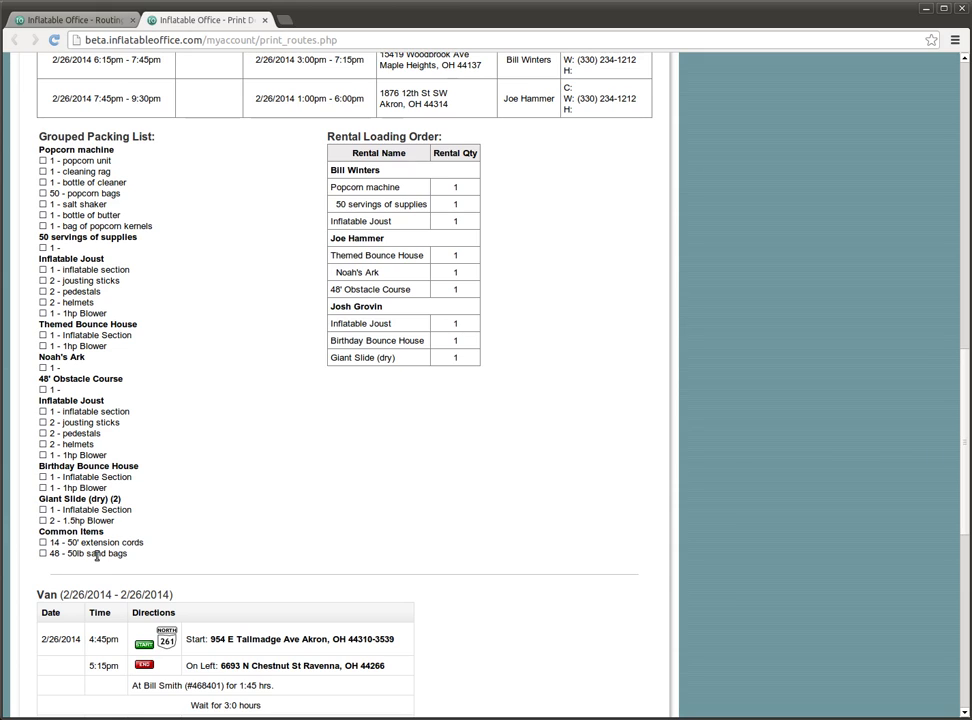
pyautogui.scroll(15, 255, 455)
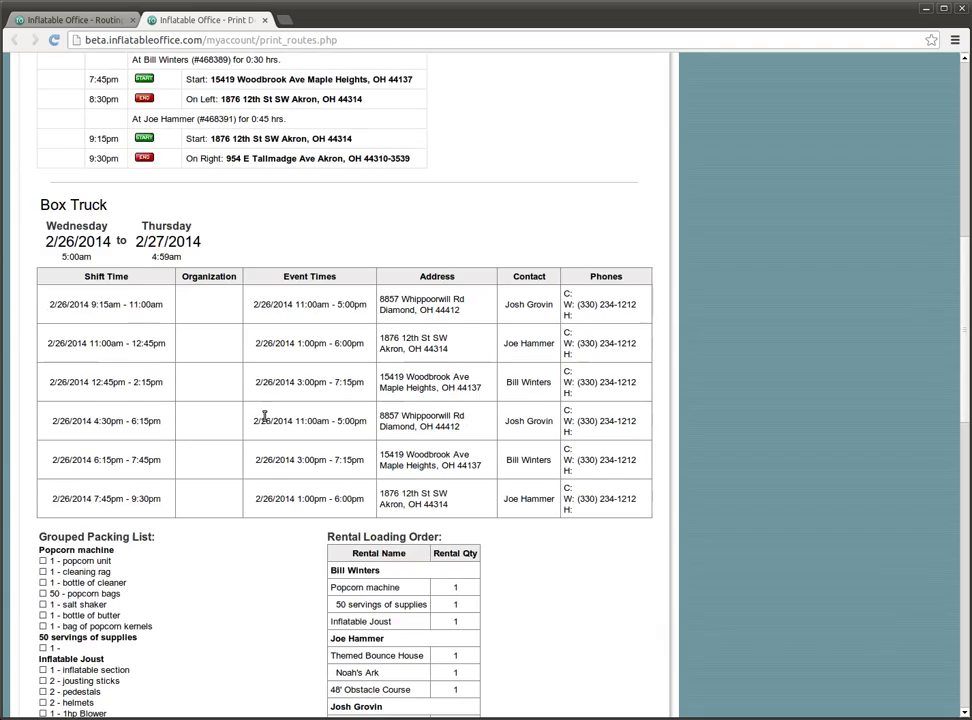
pyautogui.scroll(5, 255, 415)
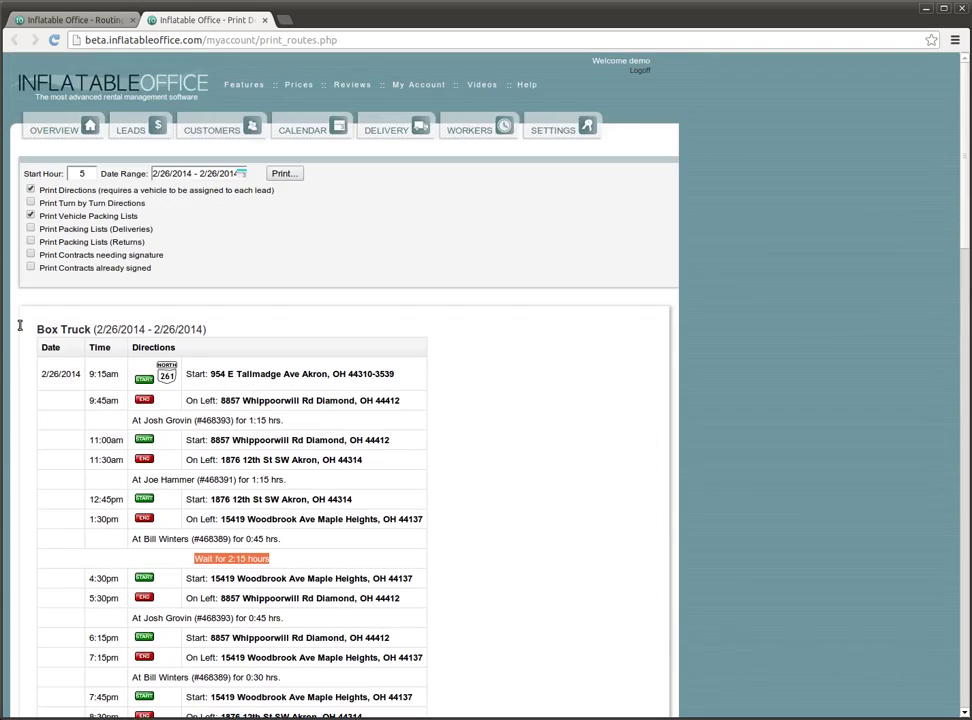
# Step: Include delivery packing lists in the printout and dismiss the Firefox crash reporter with Quit Firefox
pyautogui.click(30, 229)
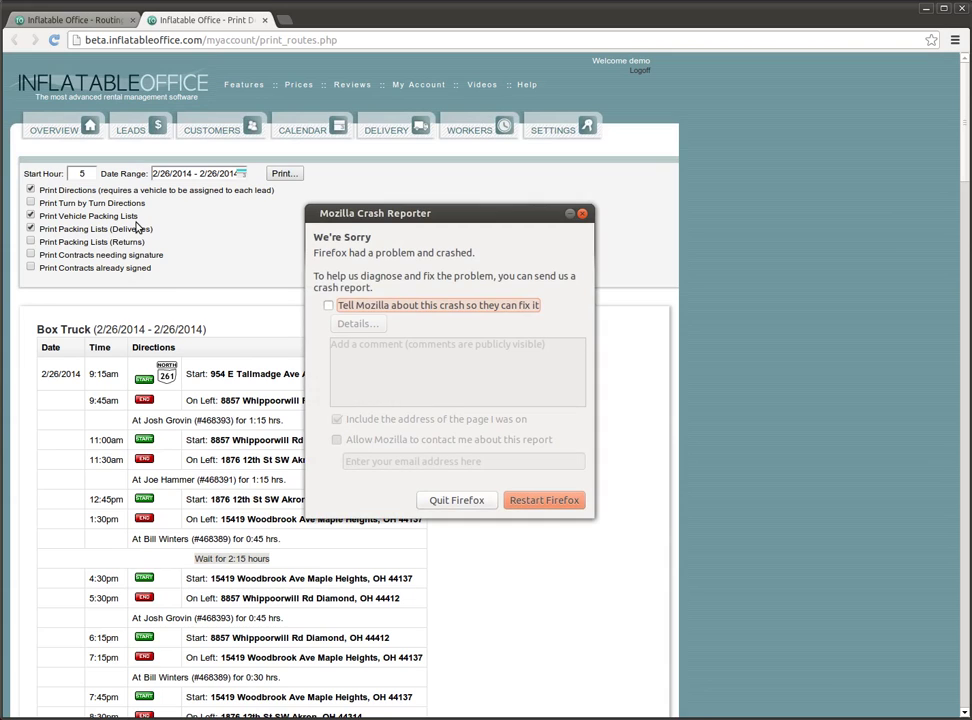
pyautogui.click(466, 501)
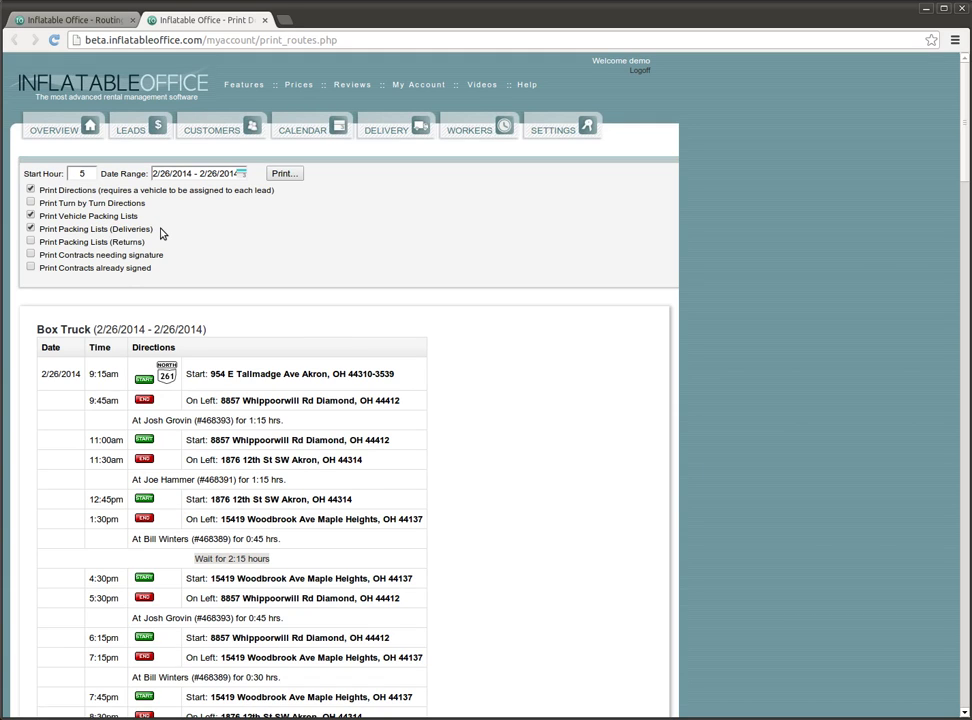
# Step: Include contracts needing signature, leaving return packing lists off, and review the generated contracts
pyautogui.click(30, 241)
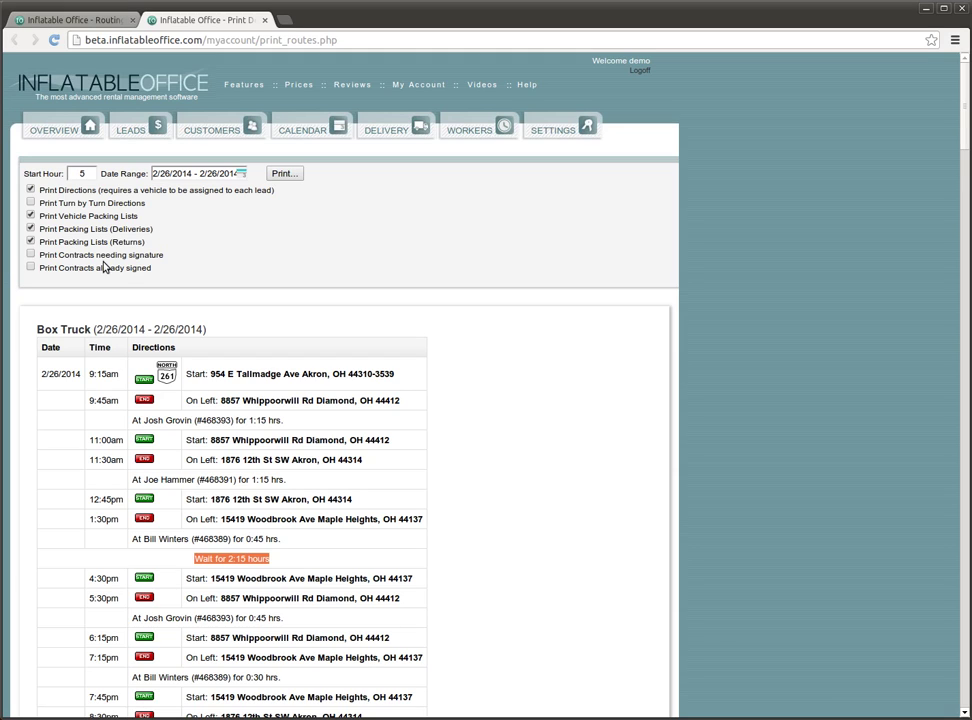
pyautogui.click(30, 242)
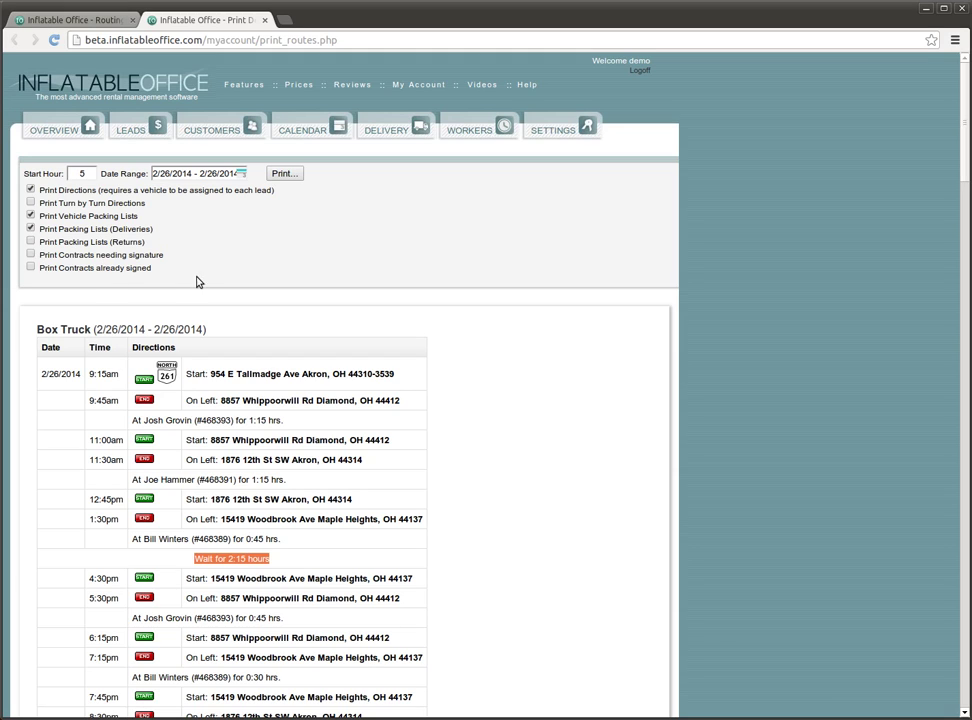
pyautogui.click(30, 254)
pyautogui.scroll(-10, 460, 427)
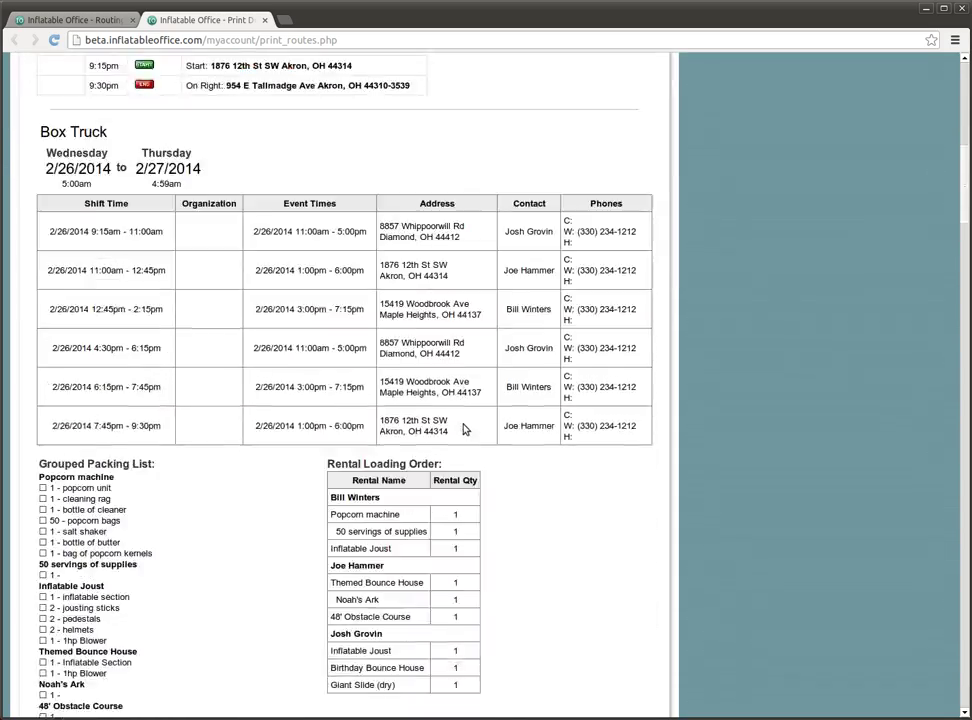
pyautogui.scroll(-15, 467, 431)
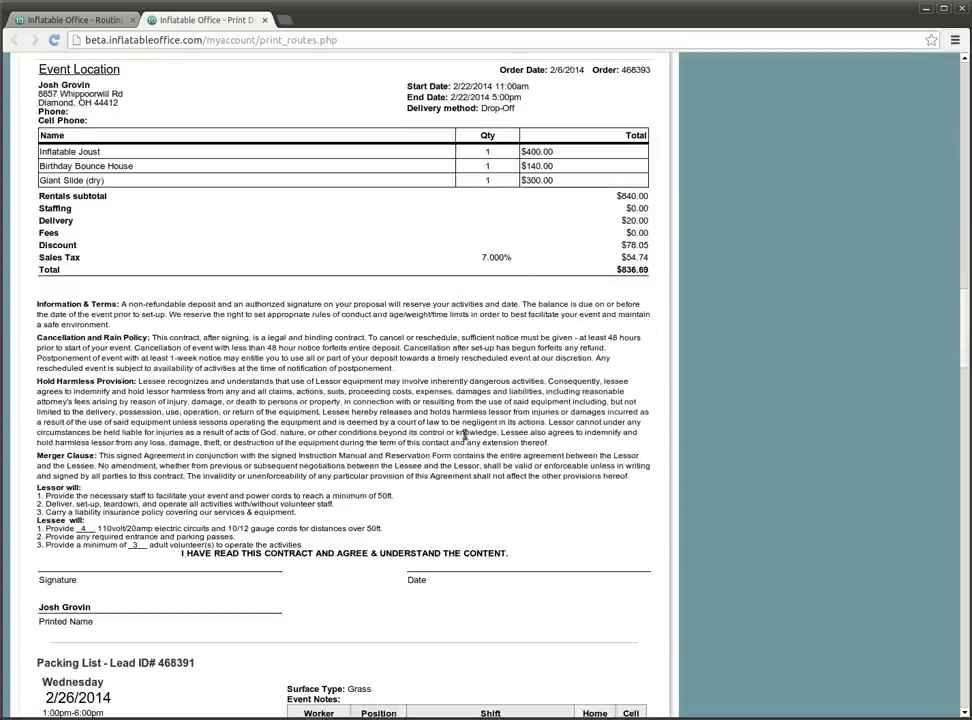
pyautogui.scroll(-10, 920, 393)
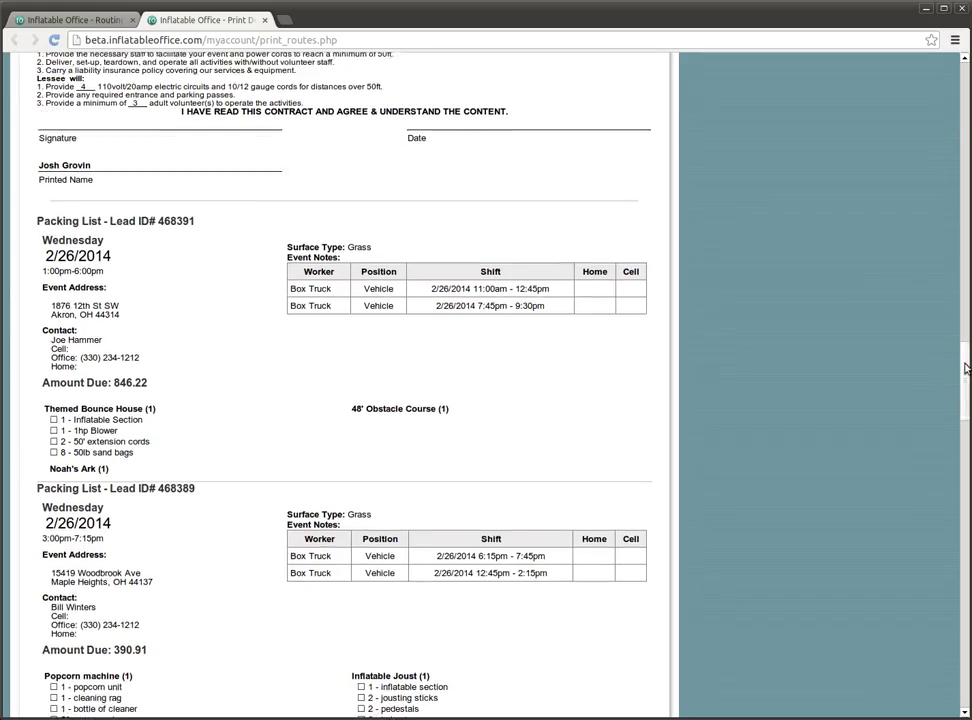
pyautogui.scroll(-5, 920, 393)
pyautogui.press('Home')
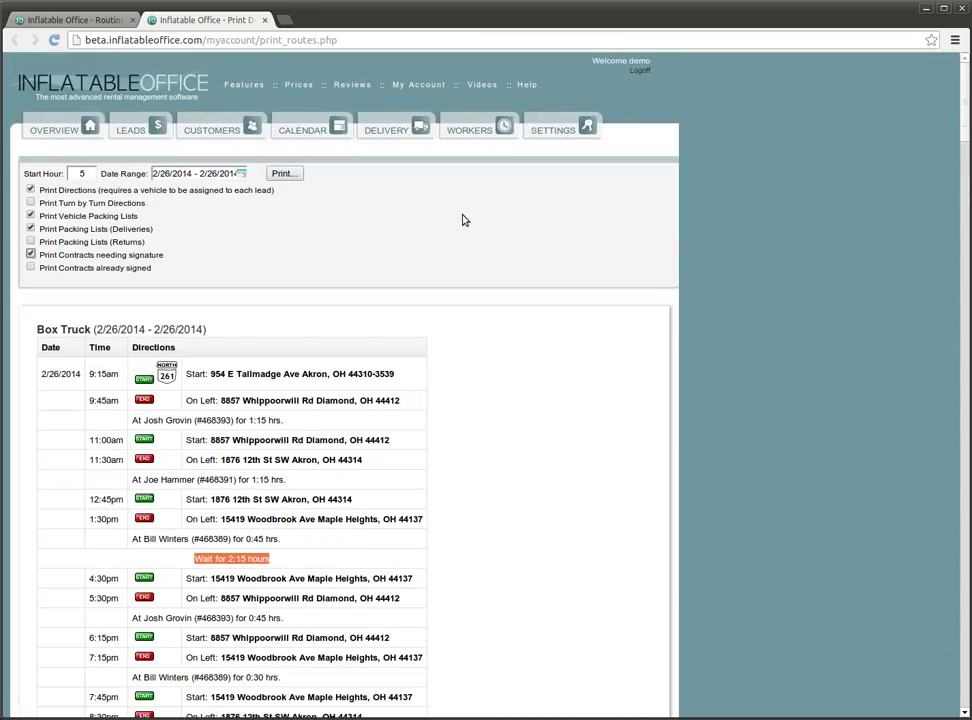
# Step: Open Chrome's print preview of the route documents and scroll through its 11 sheets
pyautogui.hotkey('ctrl', 'p')
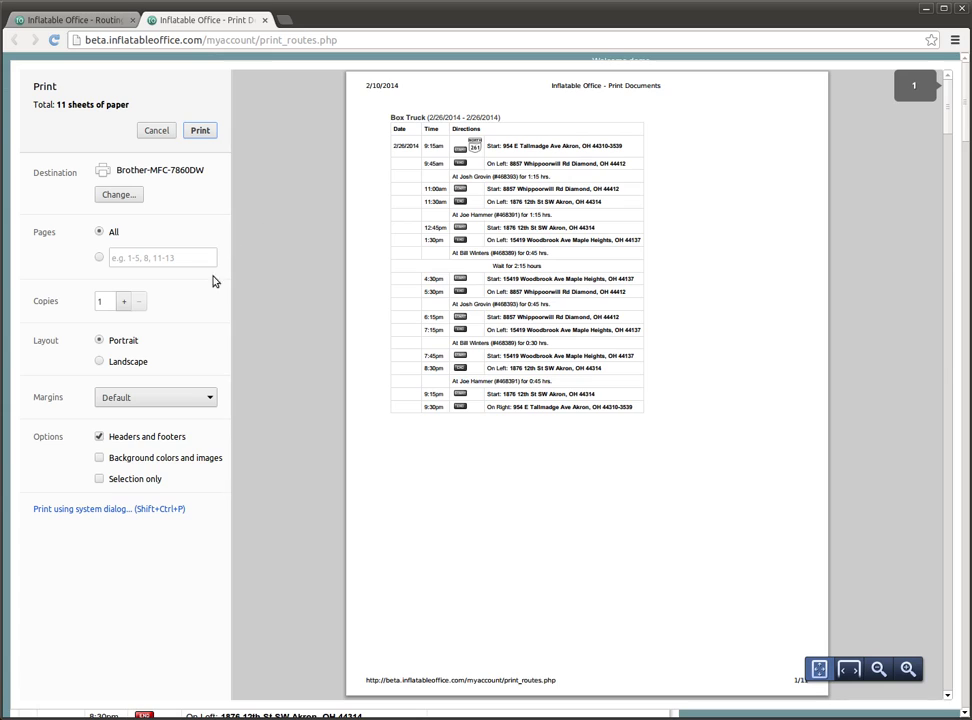
pyautogui.moveTo(947, 95)
pyautogui.mouseDown()
pyautogui.moveTo(946, 360)
pyautogui.moveTo(912, 616)
pyautogui.moveTo(927, 659)
pyautogui.moveTo(936, 565)
pyautogui.moveTo(915, 145)
pyautogui.moveTo(946, 75)
pyautogui.mouseUp()
# Step: Cancel the print preview to return to the 2/26/2014 print routes page
pyautogui.click(157, 131)
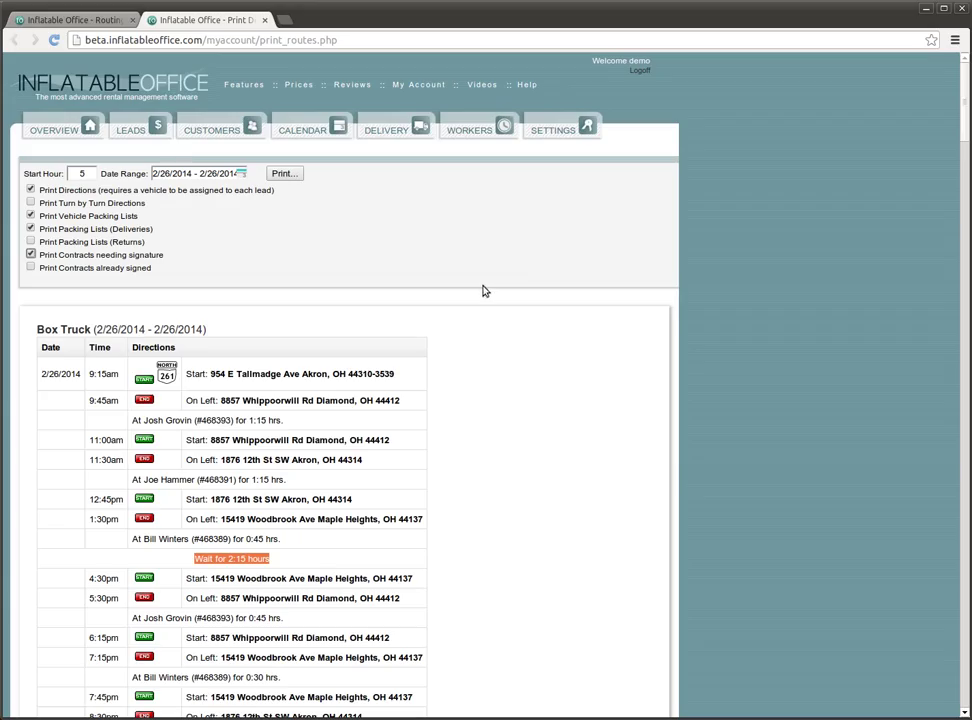